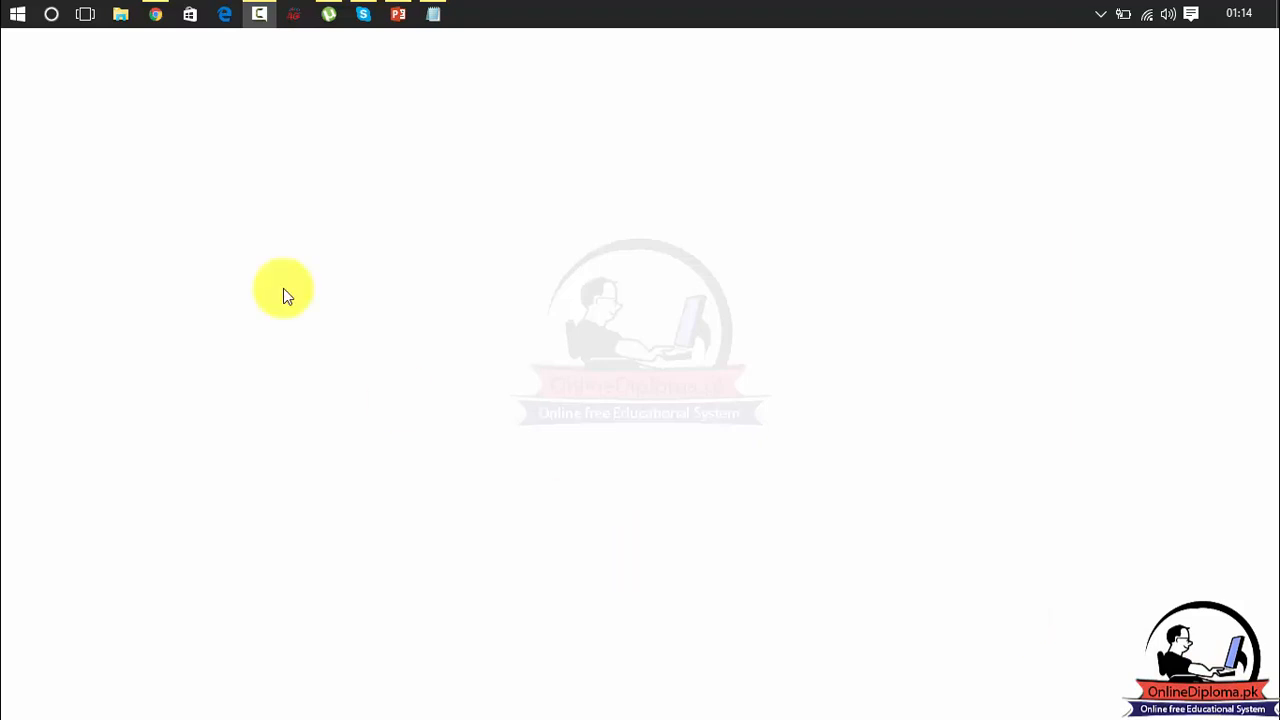
# Step: Switch to Chrome, open the live Blogger 60days training blog from the dashboard, and check the page's context menu
pyautogui.click(156, 14)
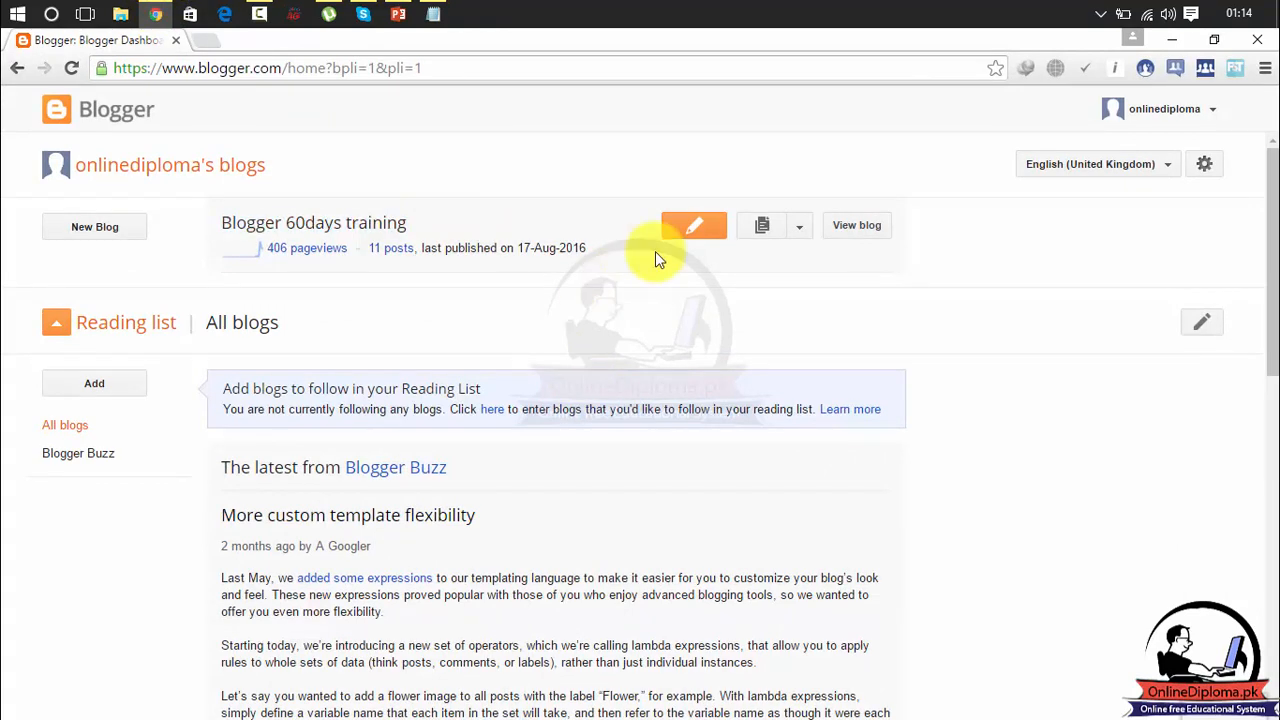
pyautogui.click(848, 226)
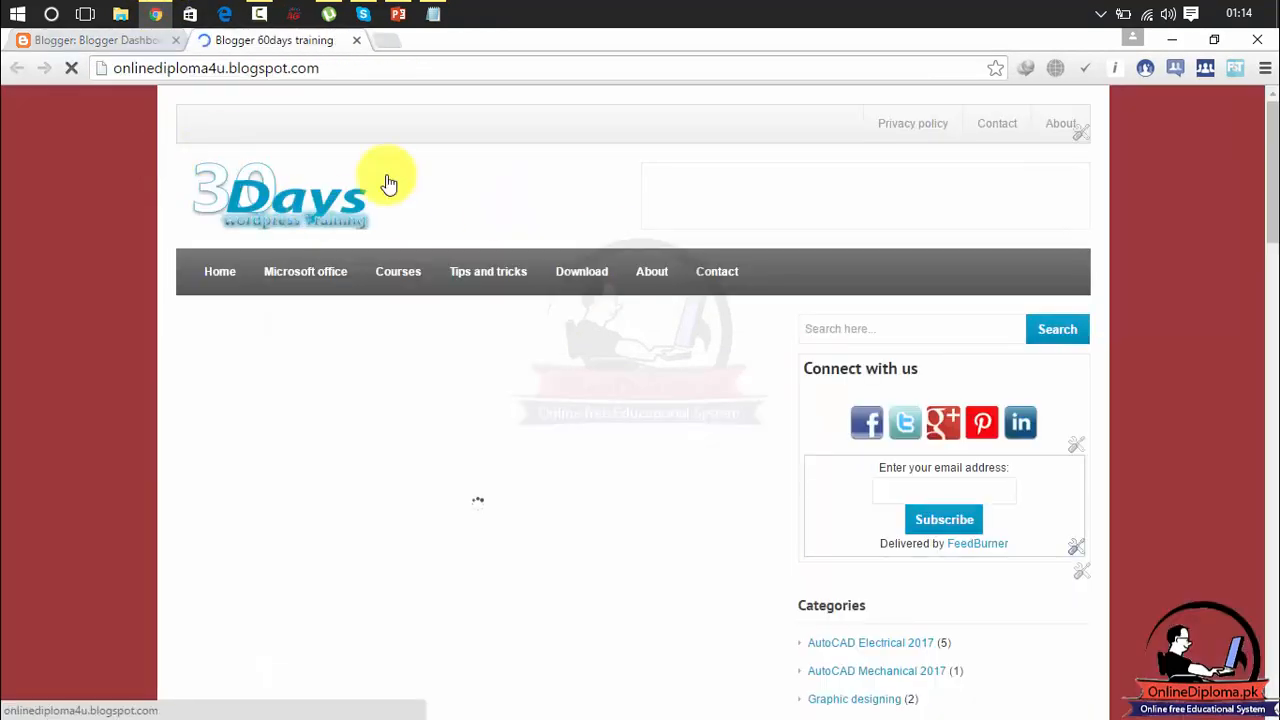
pyautogui.rightClick(730, 374)
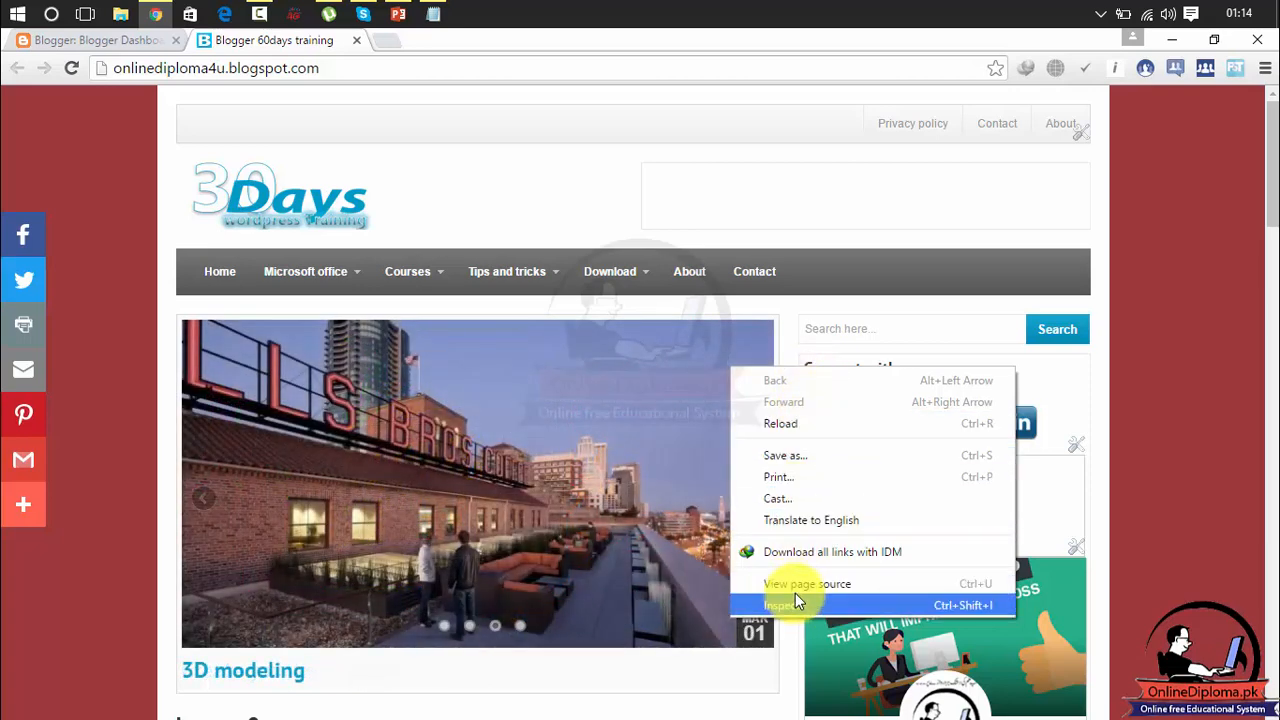
pyautogui.click(594, 177)
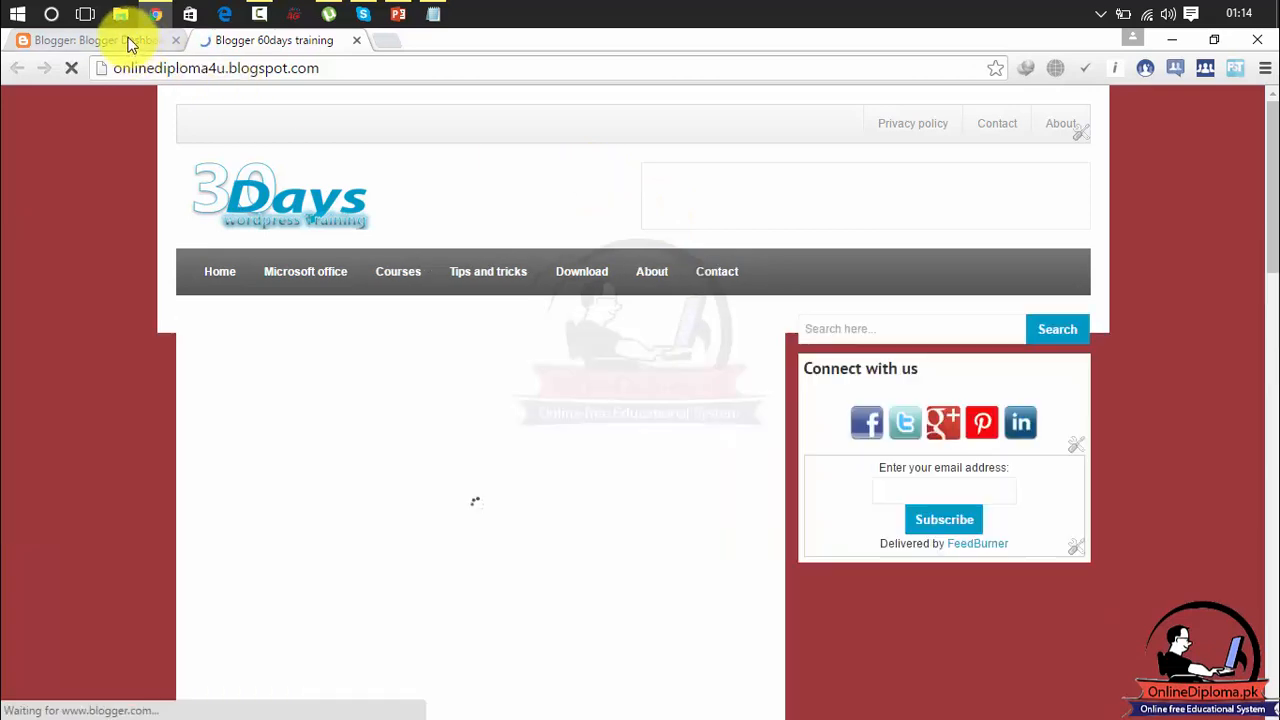
# Step: Return to the Blogger dashboard and open the Layout page of the Blogger 60days training blog
pyautogui.click(128, 40)
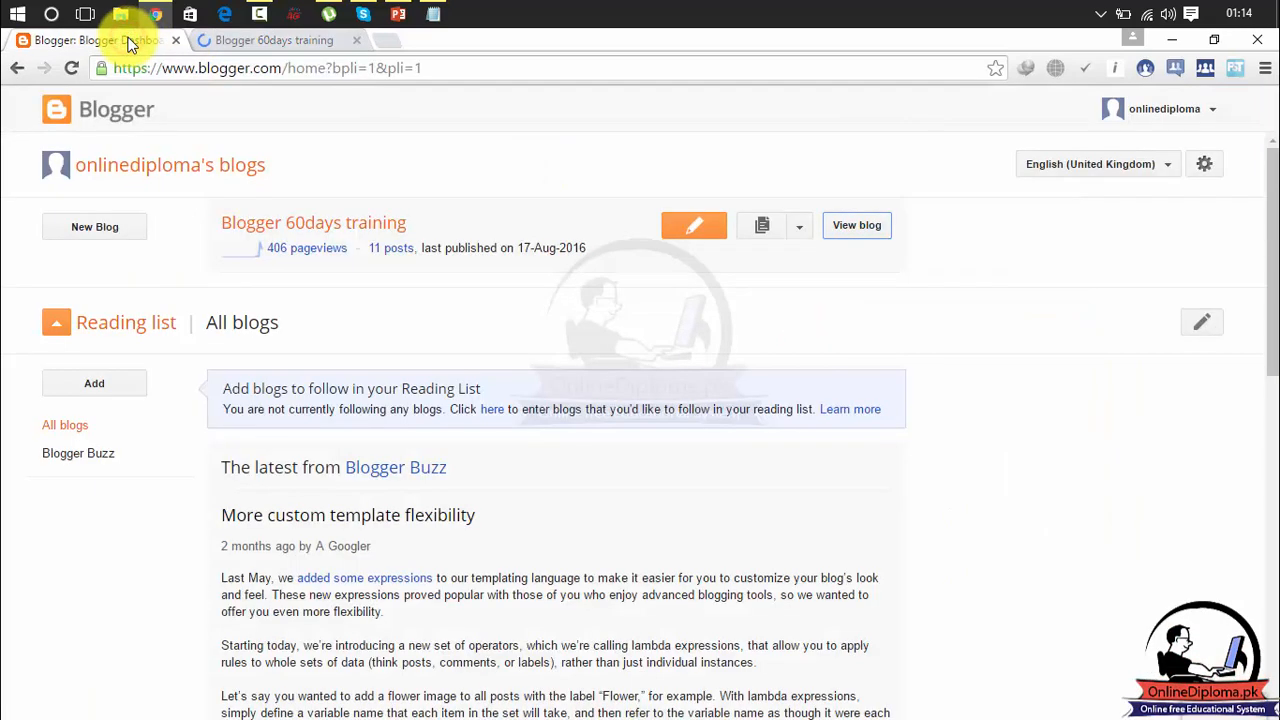
pyautogui.click(334, 230)
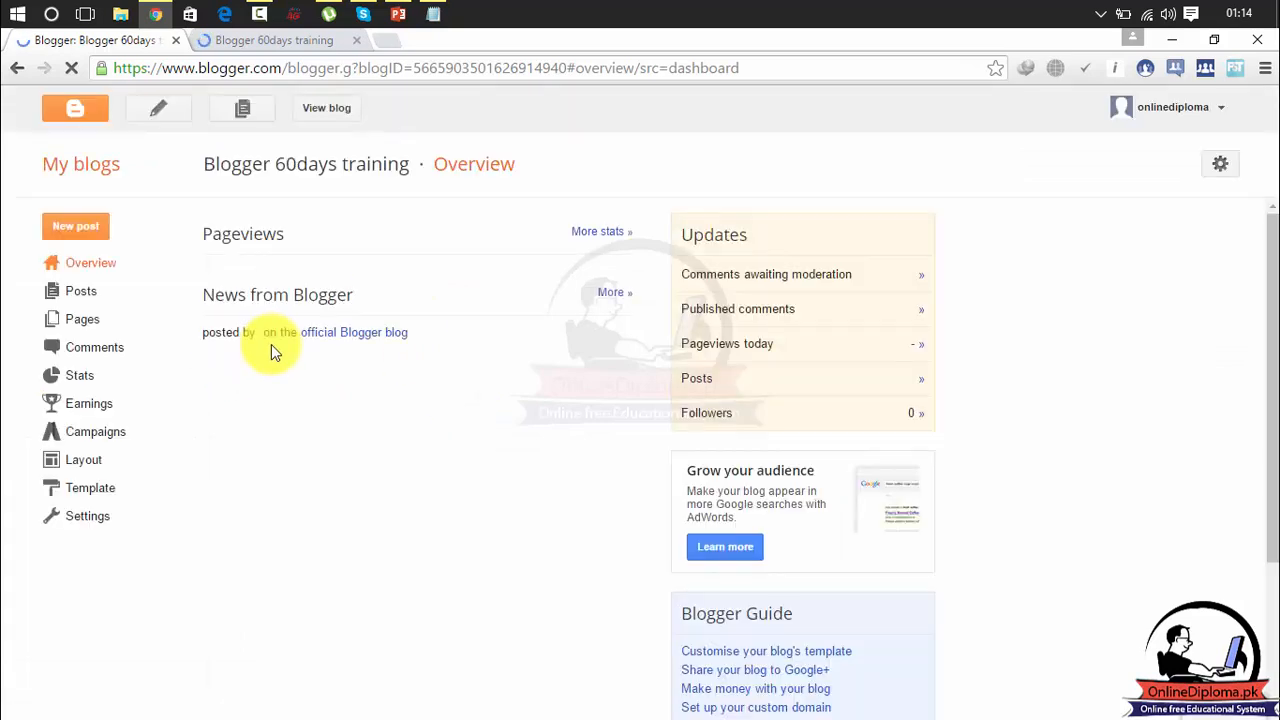
pyautogui.click(78, 463)
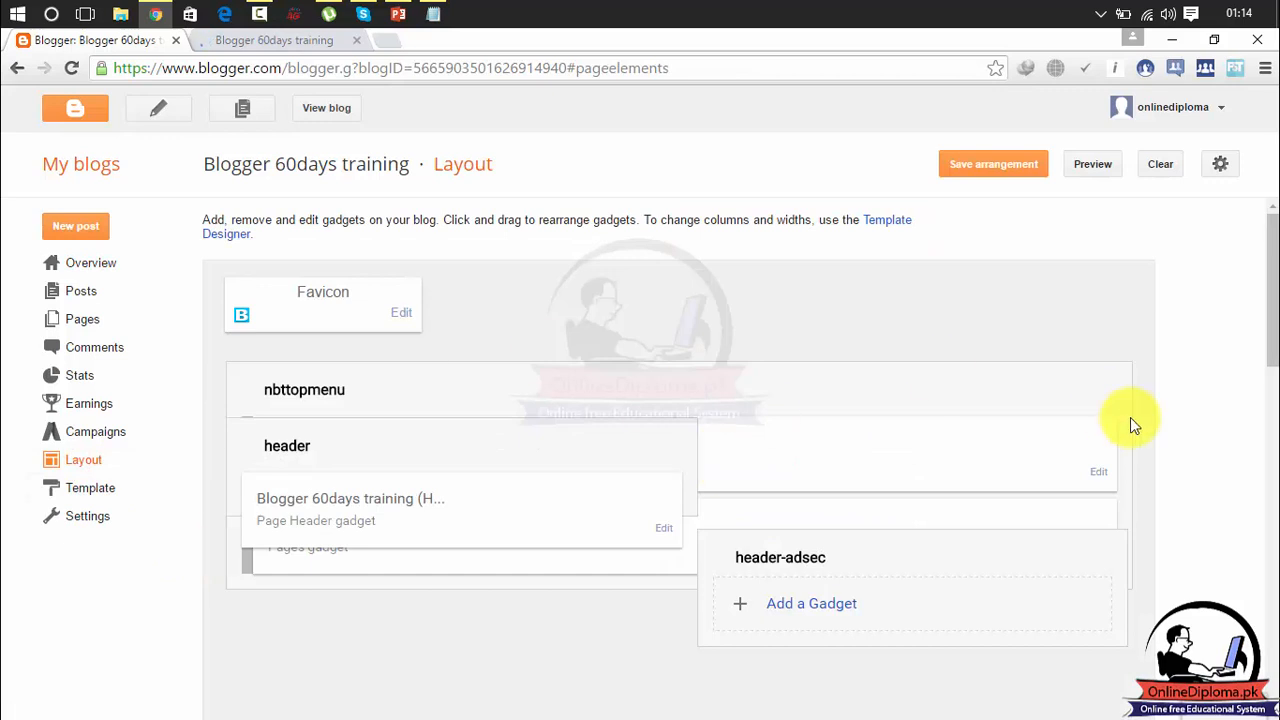
# Step: Add a new HTML/JavaScript gadget to the sidebarads section, ready for entering its content
pyautogui.moveTo(1270, 250); pyautogui.dragTo(1260, 366)
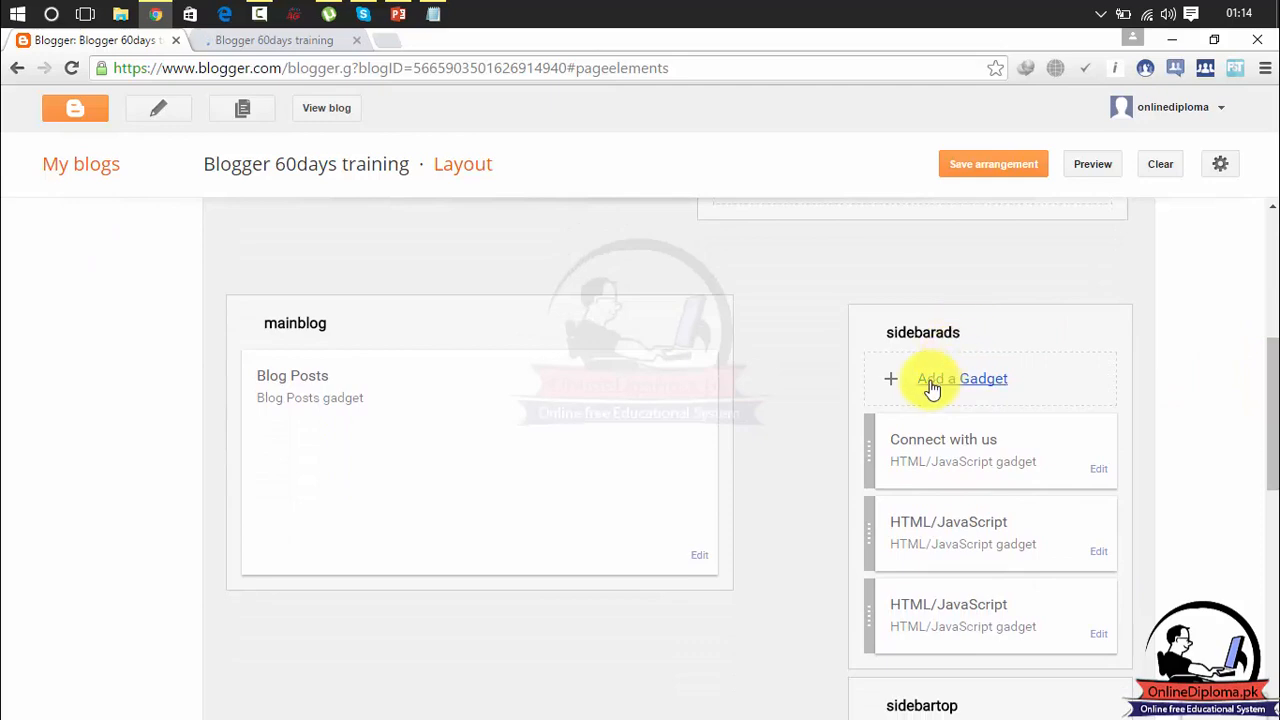
pyautogui.moveTo(1270, 405)
pyautogui.mouseDown()
pyautogui.moveTo(1268, 480)
pyautogui.moveTo(1268, 400)
pyautogui.mouseUp()
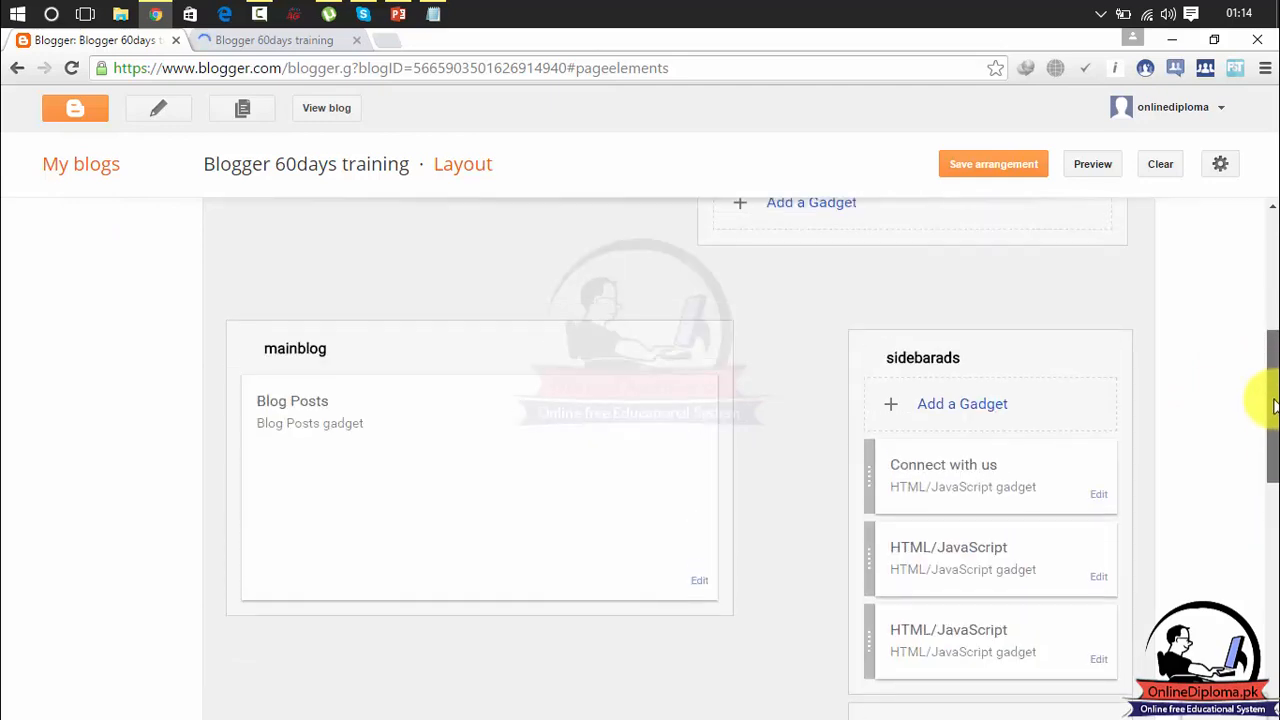
pyautogui.click(980, 403)
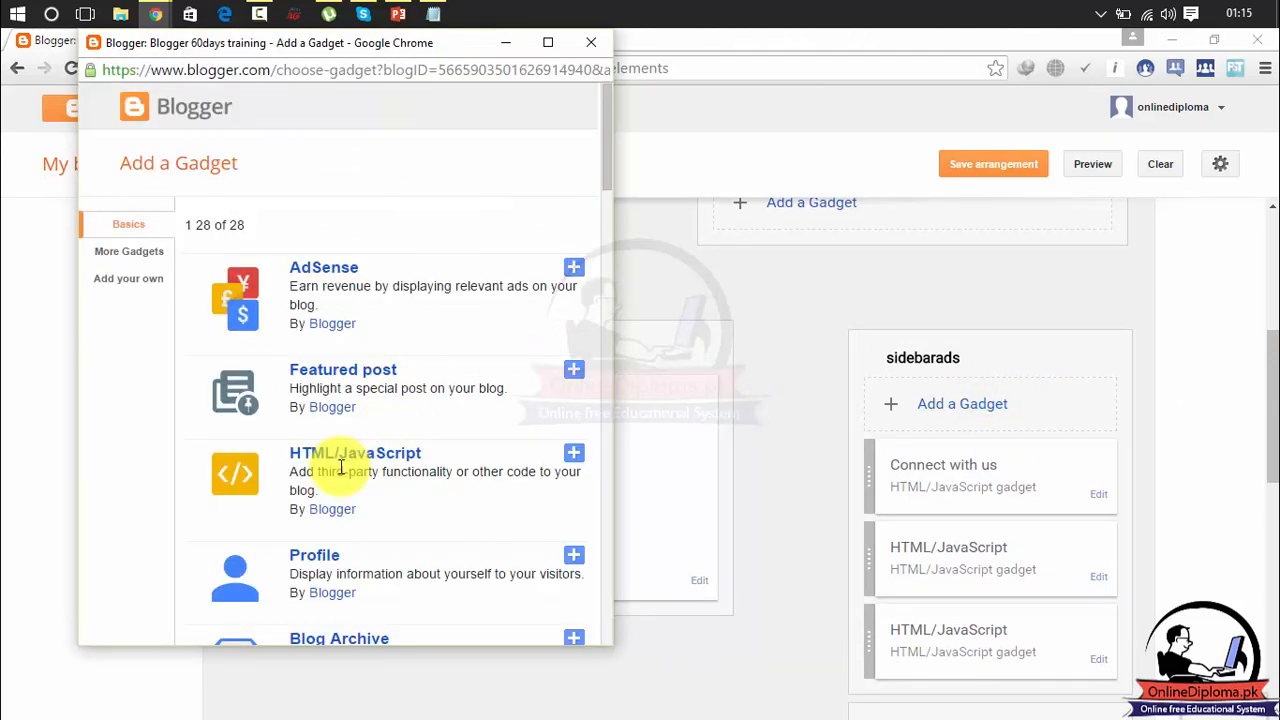
pyautogui.click(401, 466)
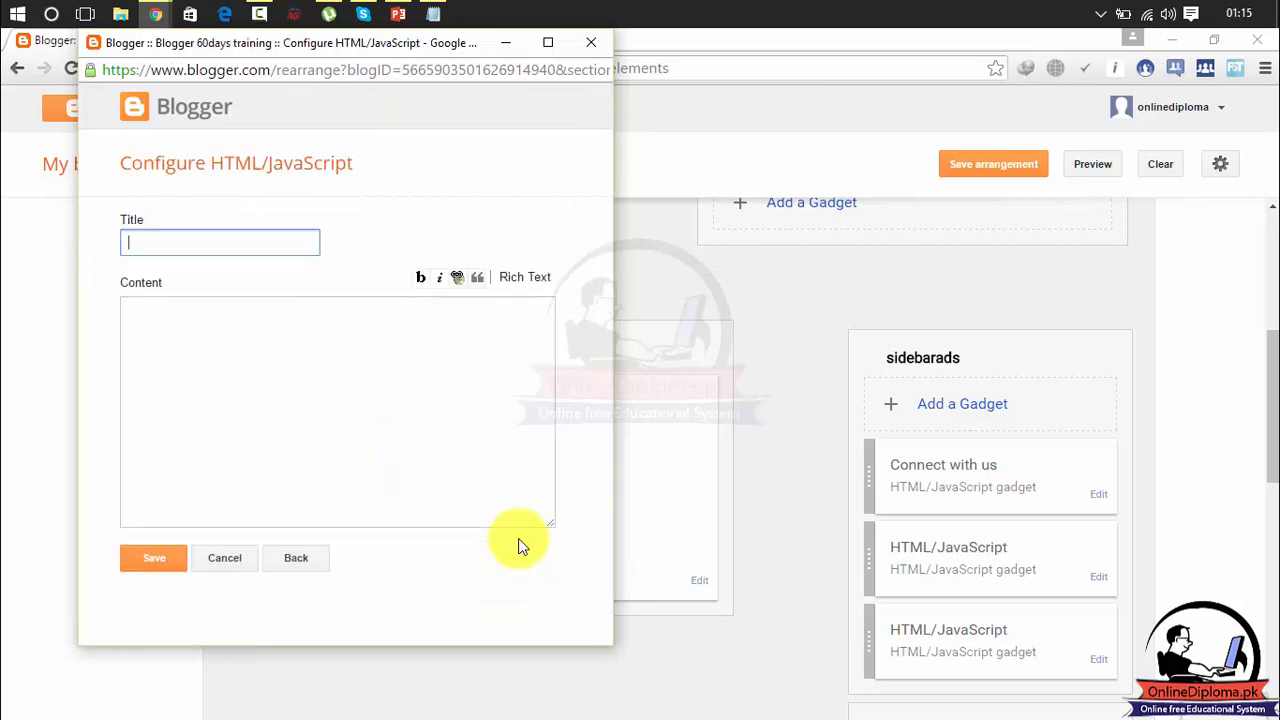
pyautogui.click(423, 411)
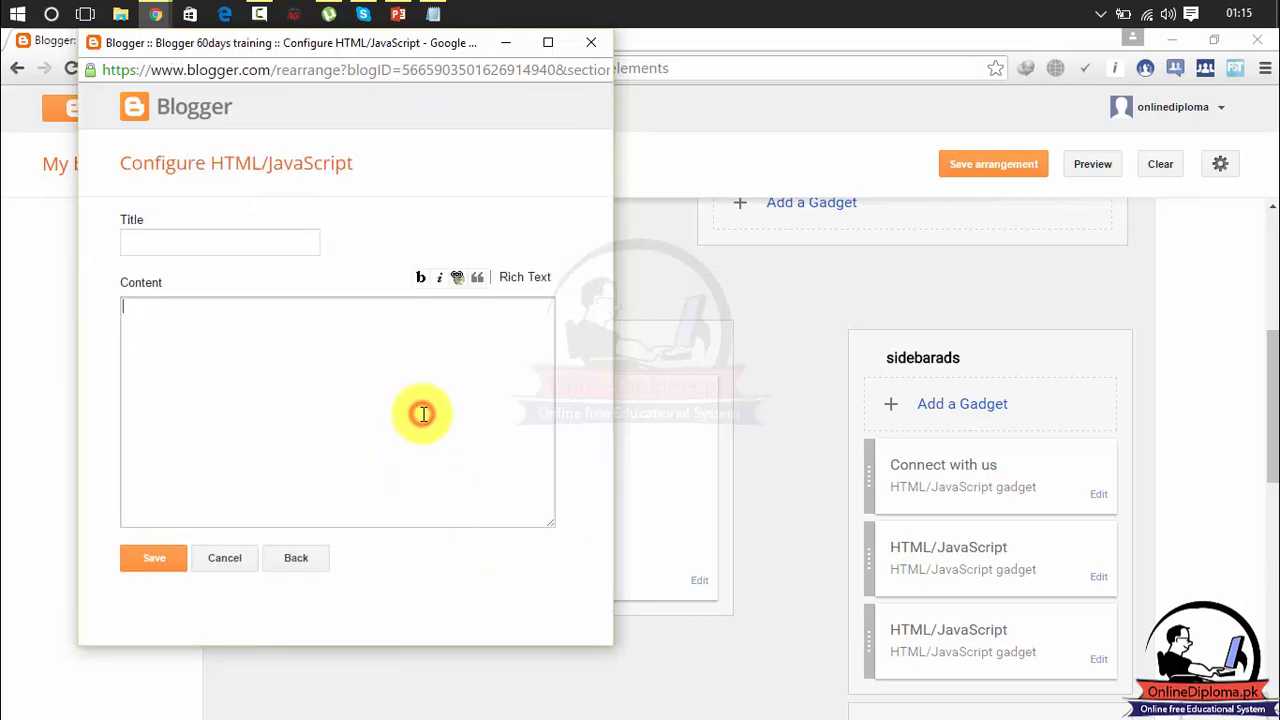
# Step: Copy the whole Disable right click script from Notepad and paste it into the HTML/JavaScript gadget's content in Blogger
pyautogui.click(433, 14)
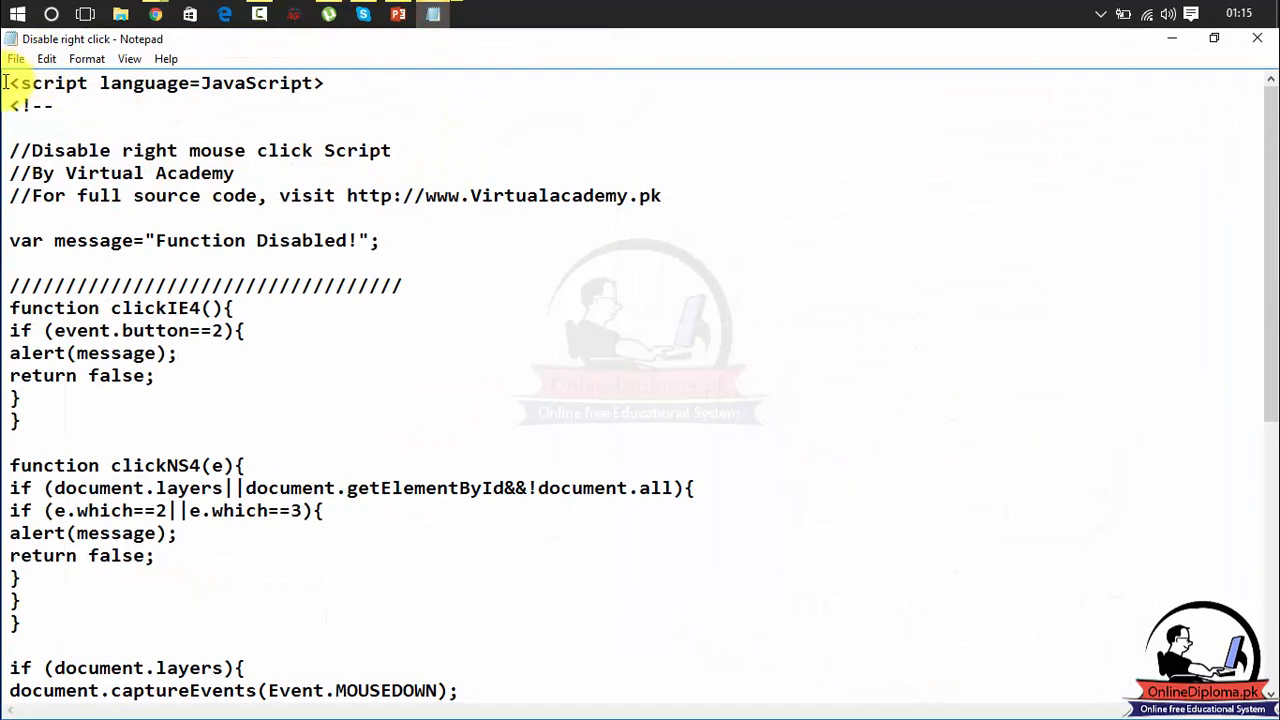
pyautogui.moveTo(9, 82); pyautogui.dragTo(477, 712)
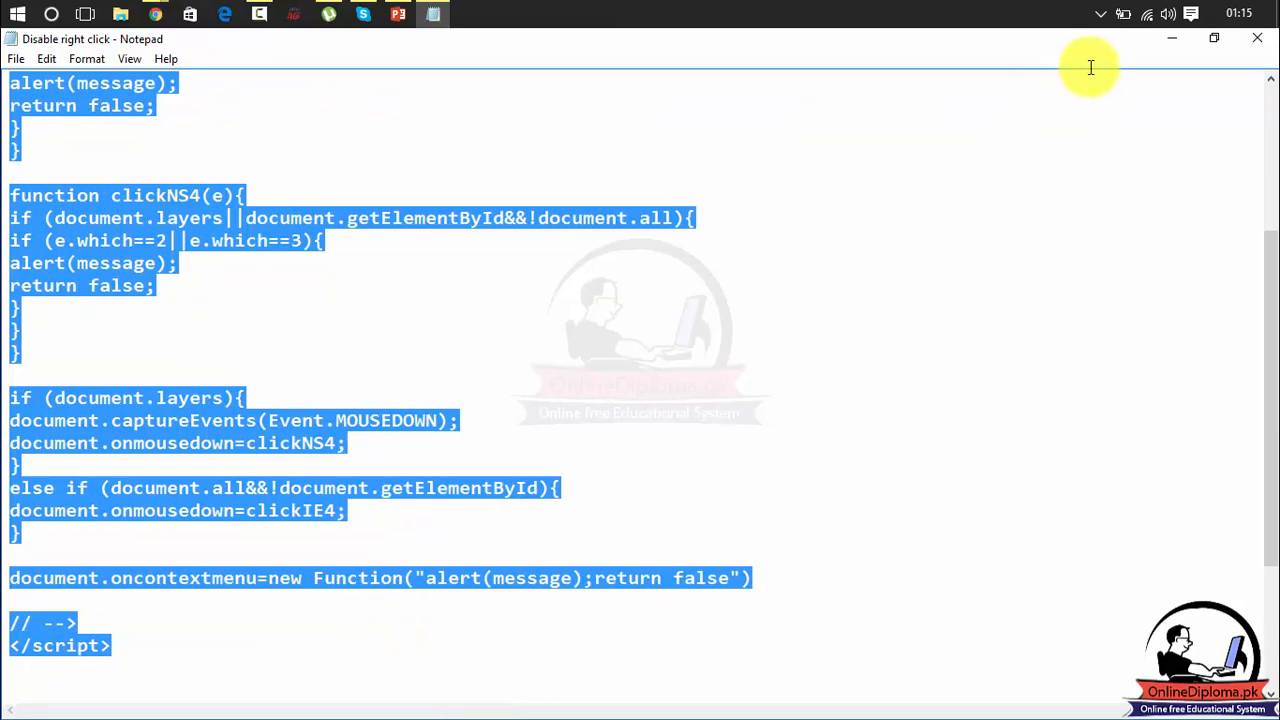
pyautogui.click(1175, 45)
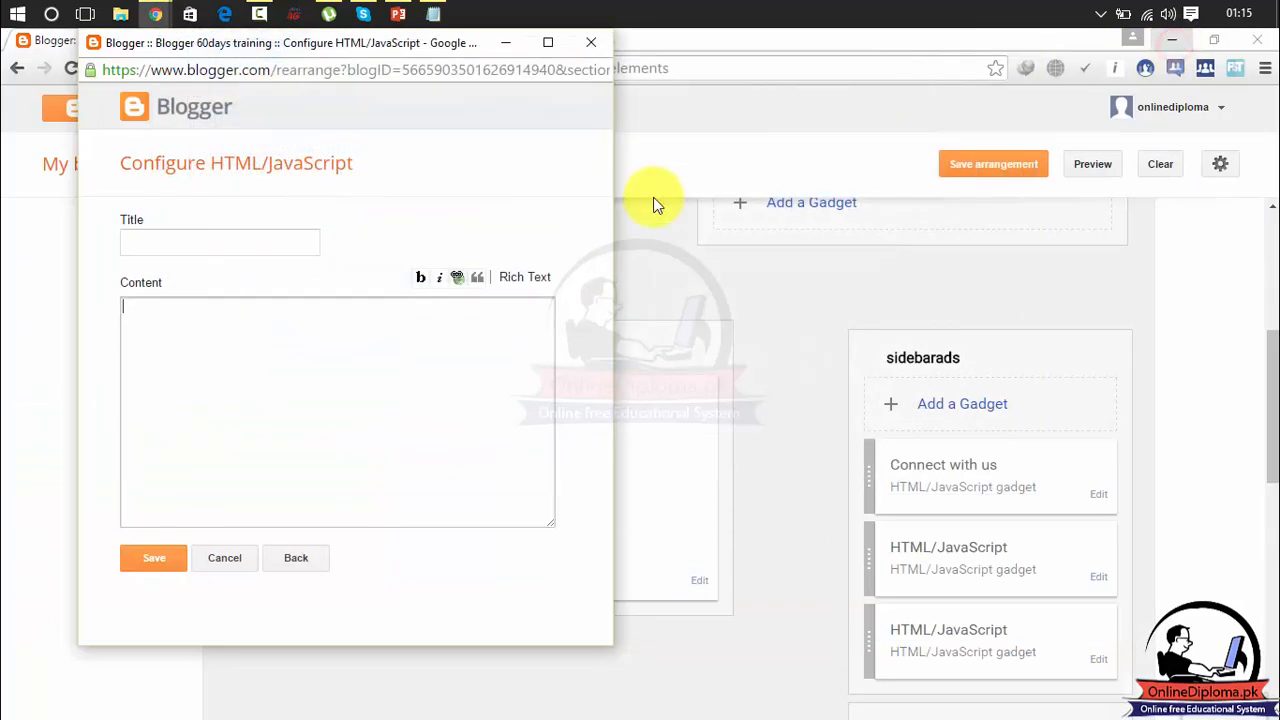
pyautogui.click(391, 403)
pyautogui.hotkey('ctrl', 'v')
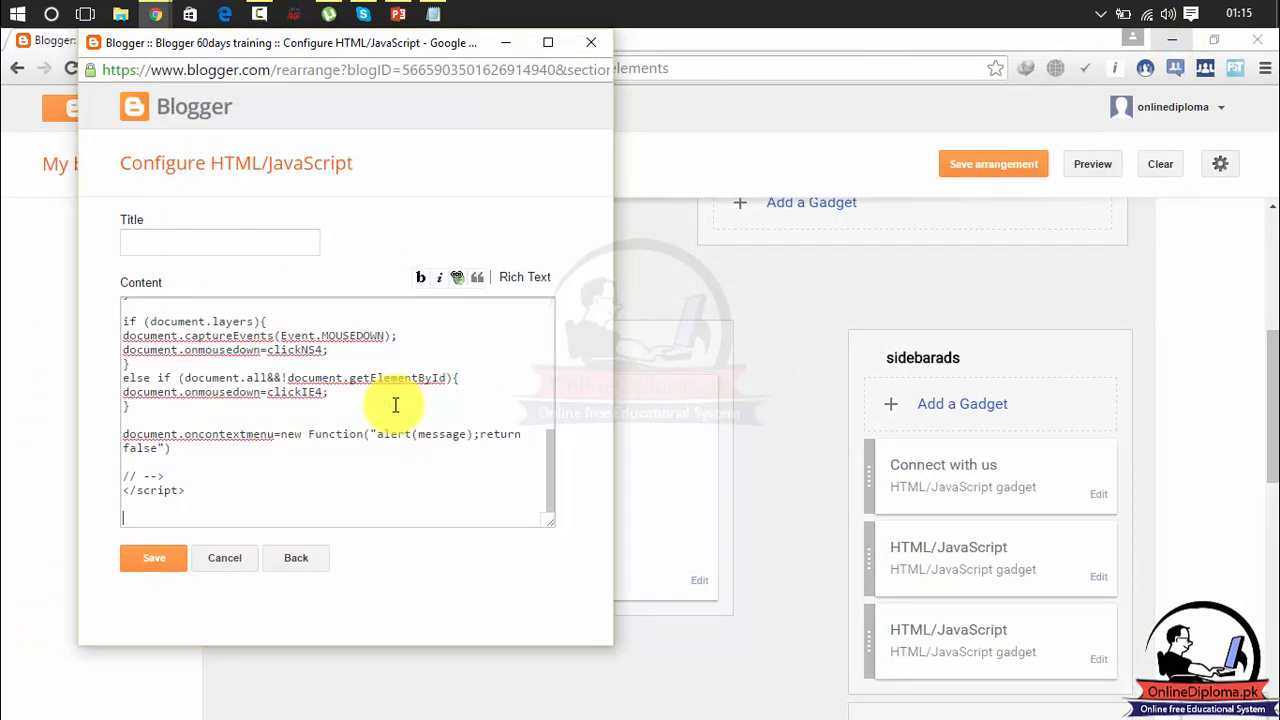
# Step: On the live blog, open the slider image's link in a new tab through its context menu, view it, and close that tab
pyautogui.click(661, 32)
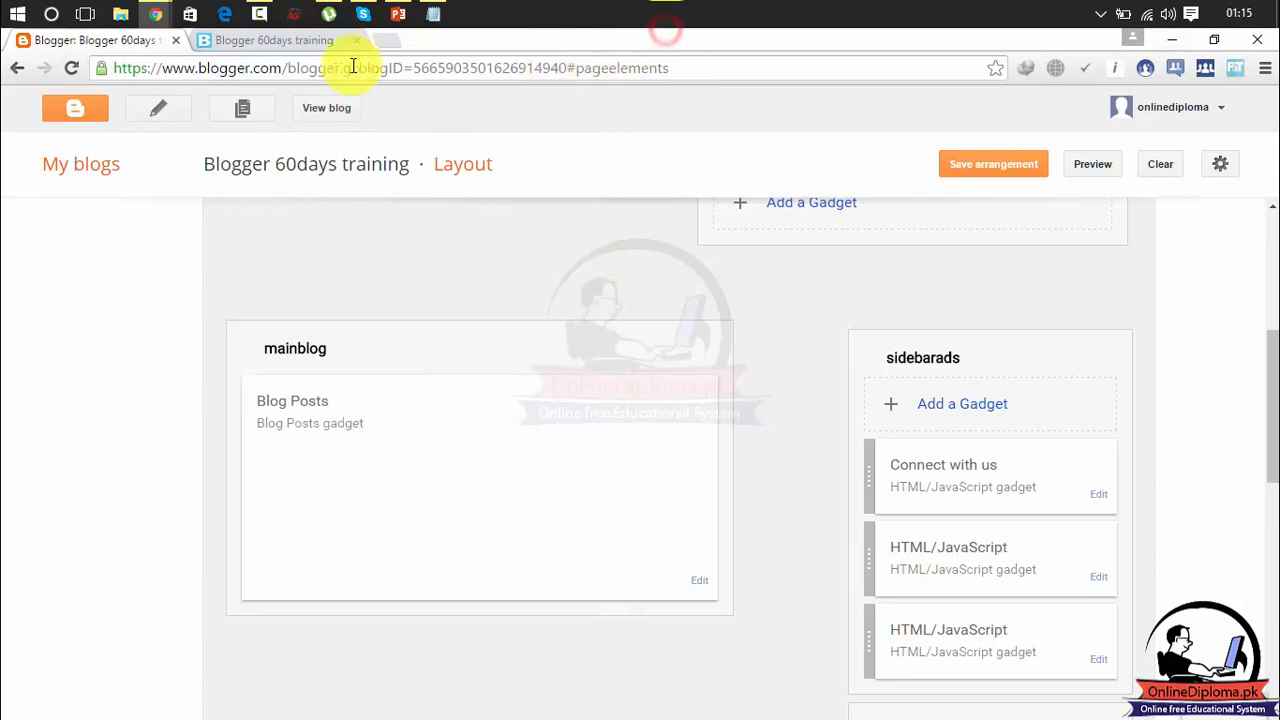
pyautogui.click(330, 44)
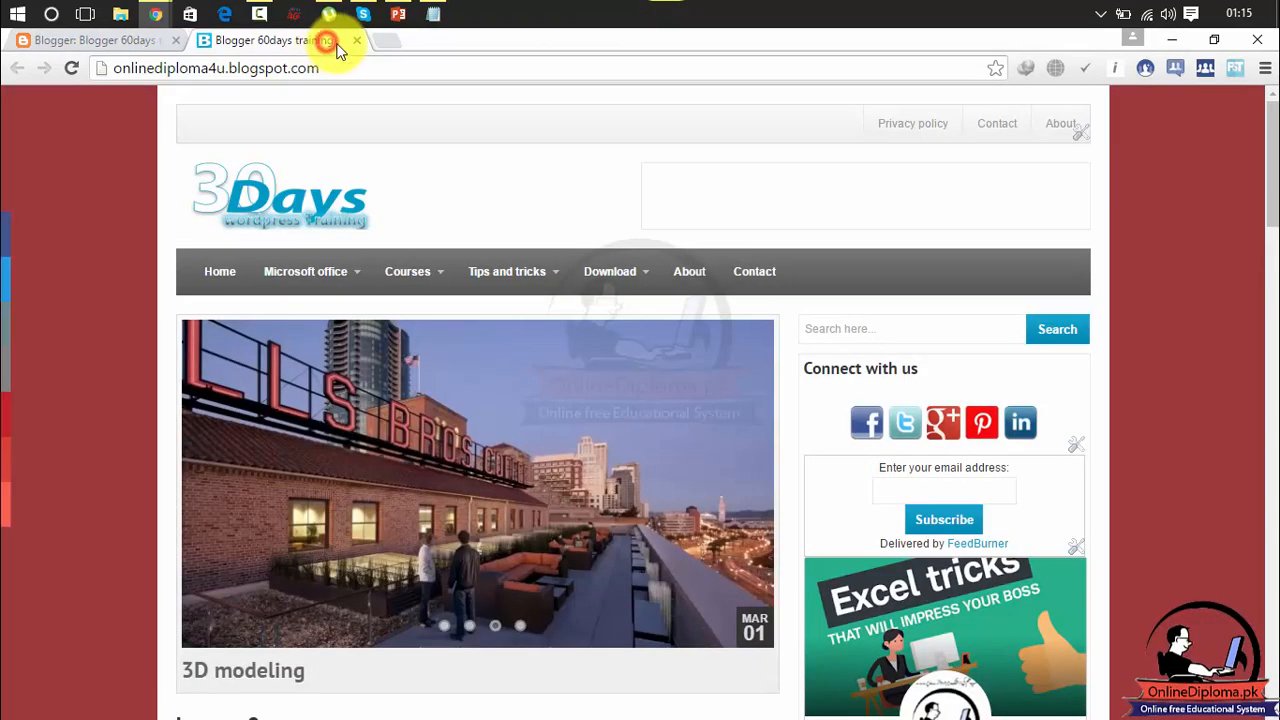
pyautogui.rightClick(666, 405)
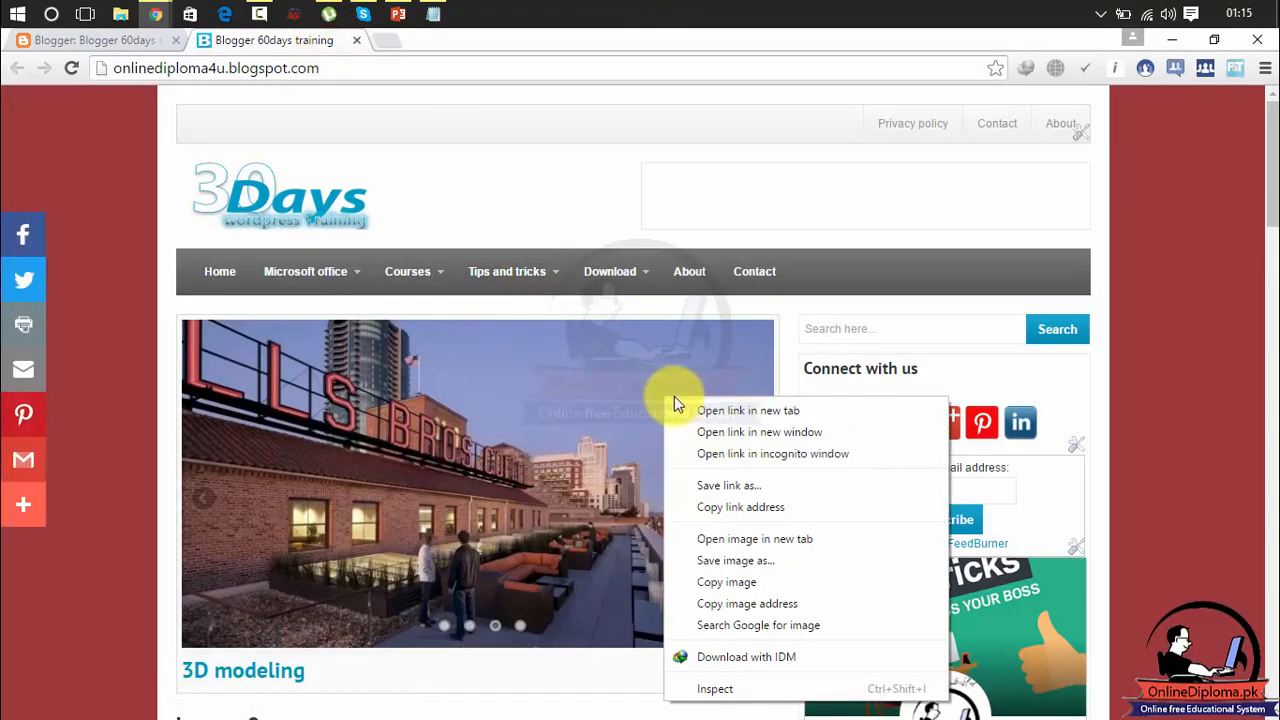
pyautogui.click(700, 412)
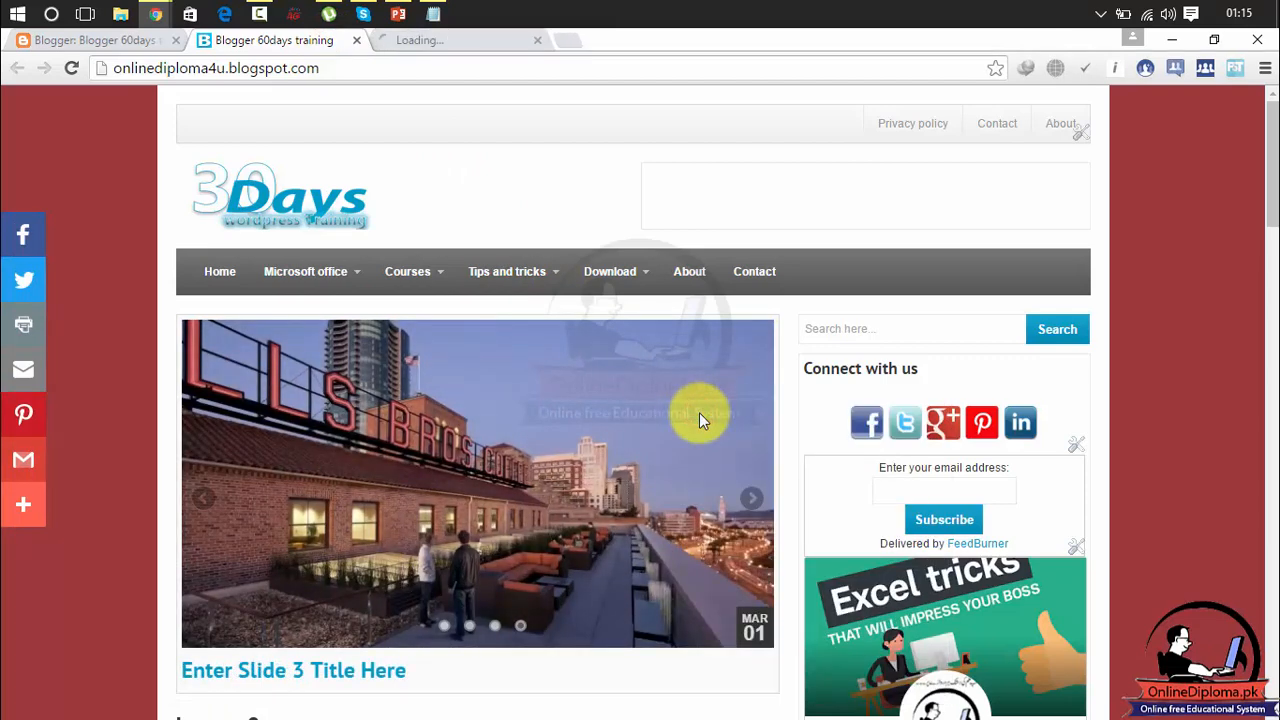
pyautogui.click(457, 40)
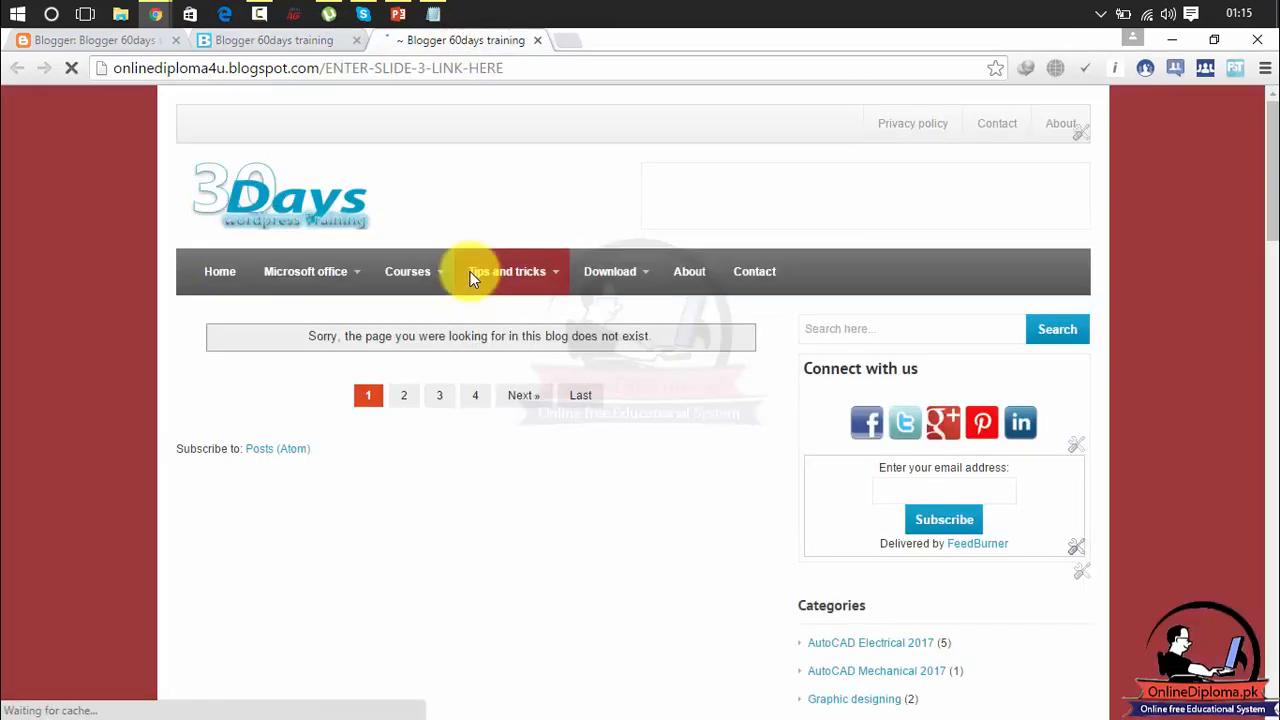
pyautogui.moveTo(471, 277)
pyautogui.click(536, 41)
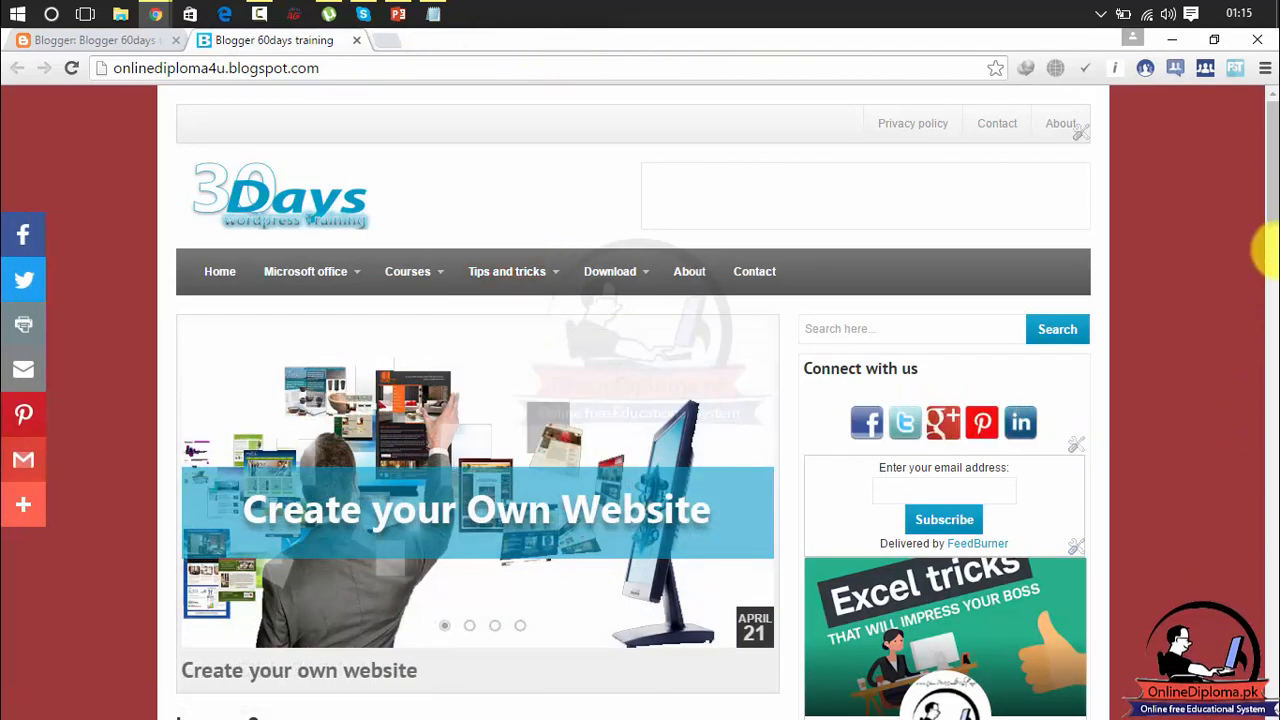
# Step: Open the Graphic designing sidebar banner's link in a new tab through its context menu, view it, and close that tab
pyautogui.moveTo(1265, 210); pyautogui.dragTo(1266, 380)
pyautogui.rightClick(1008, 368)
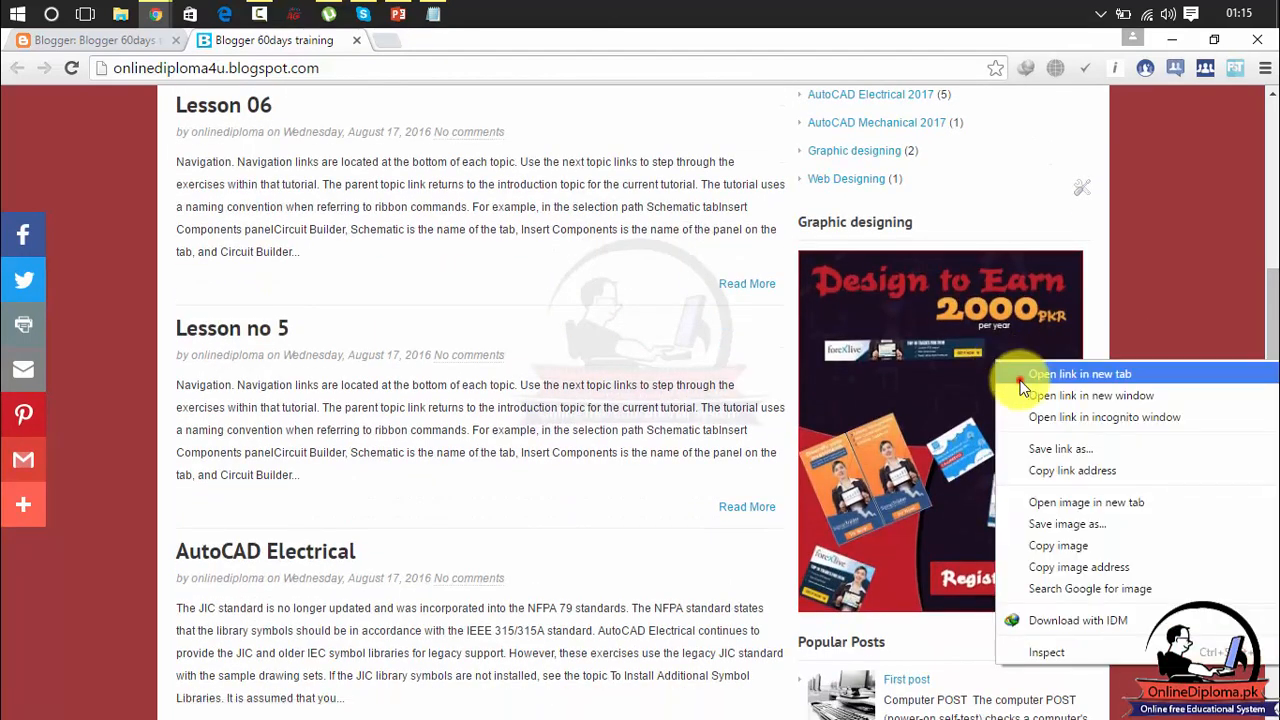
pyautogui.click(1030, 373)
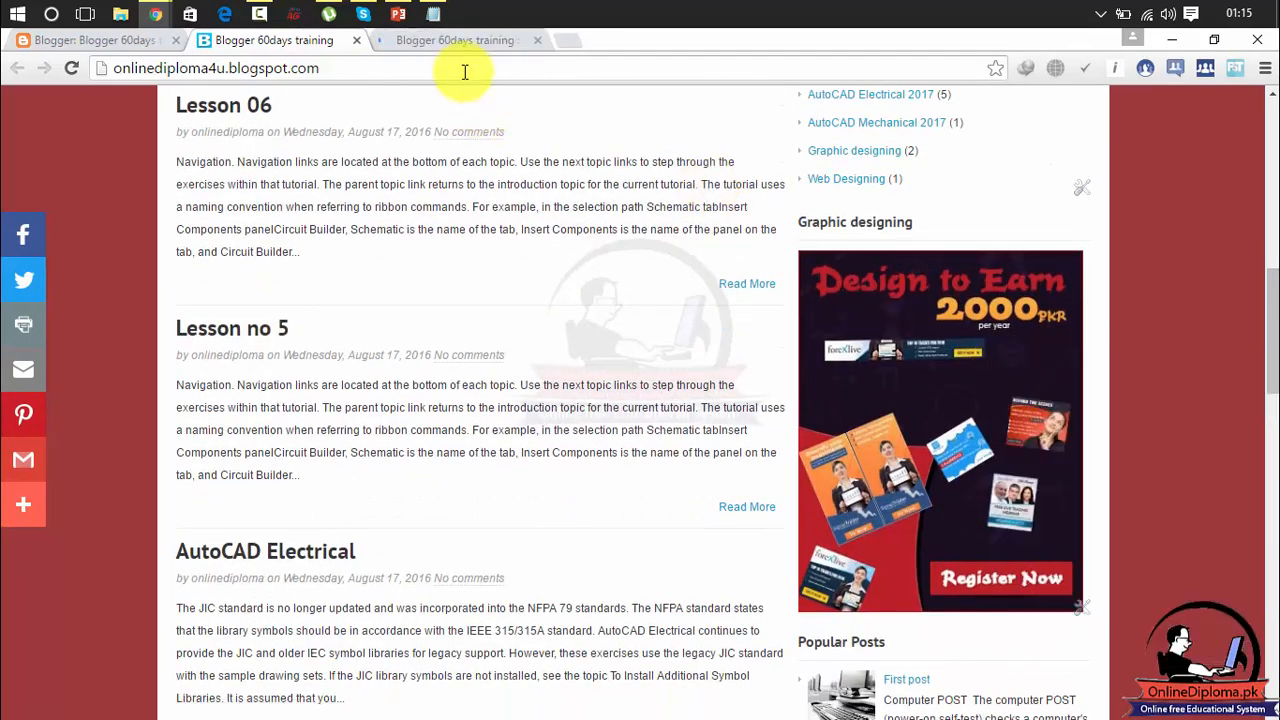
pyautogui.click(453, 46)
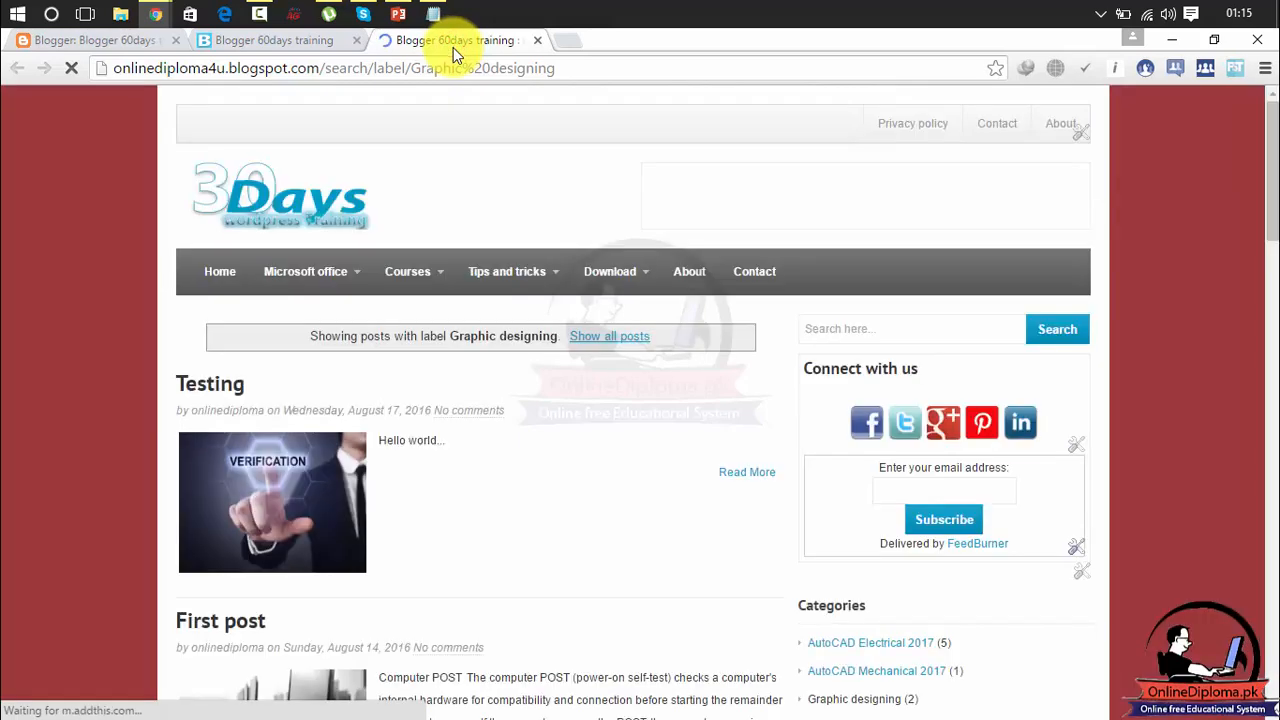
pyautogui.click(537, 40)
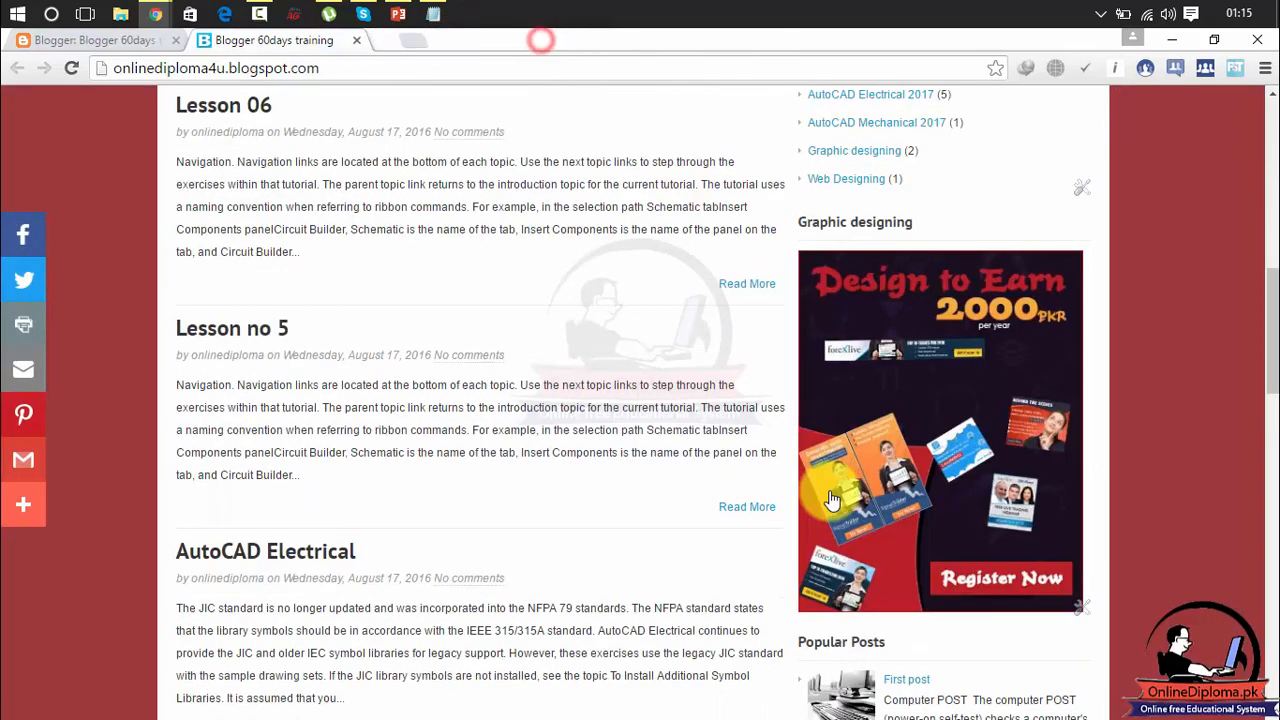
# Step: Follow the Graphic designing banner's link in the current tab and look over the label page
pyautogui.click(947, 440)
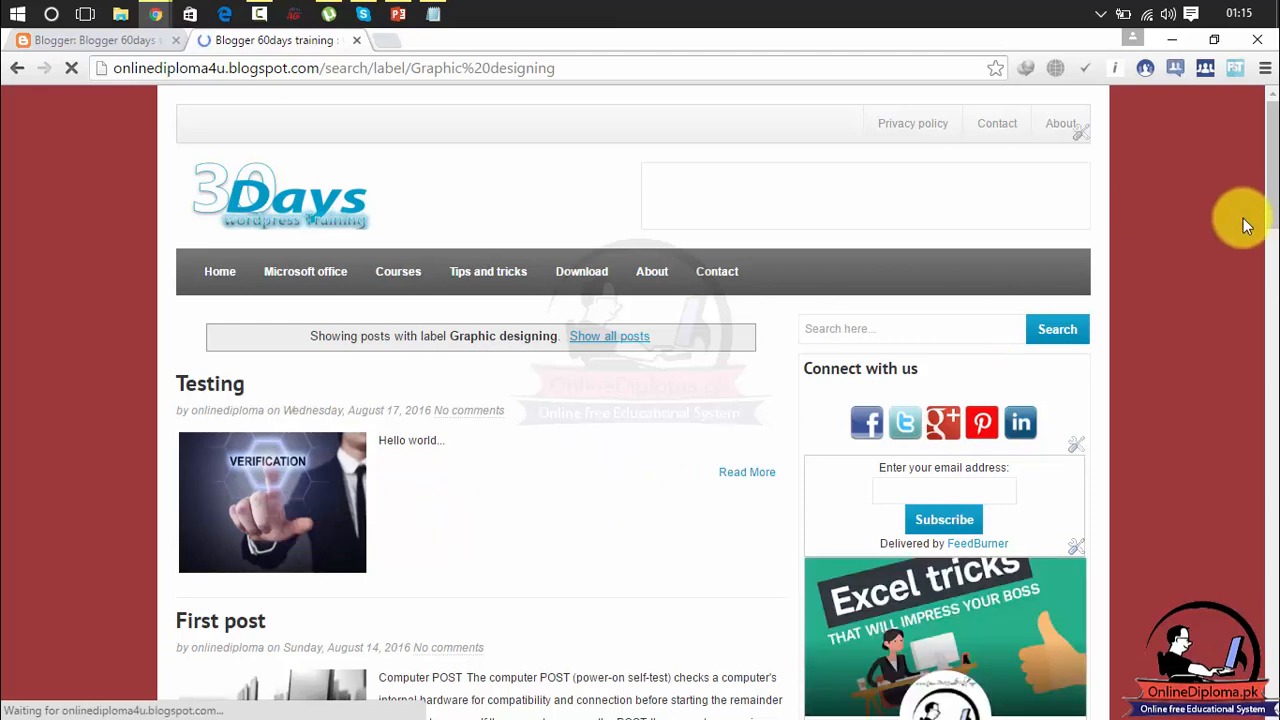
pyautogui.moveTo(1270, 198); pyautogui.dragTo(1249, 386)
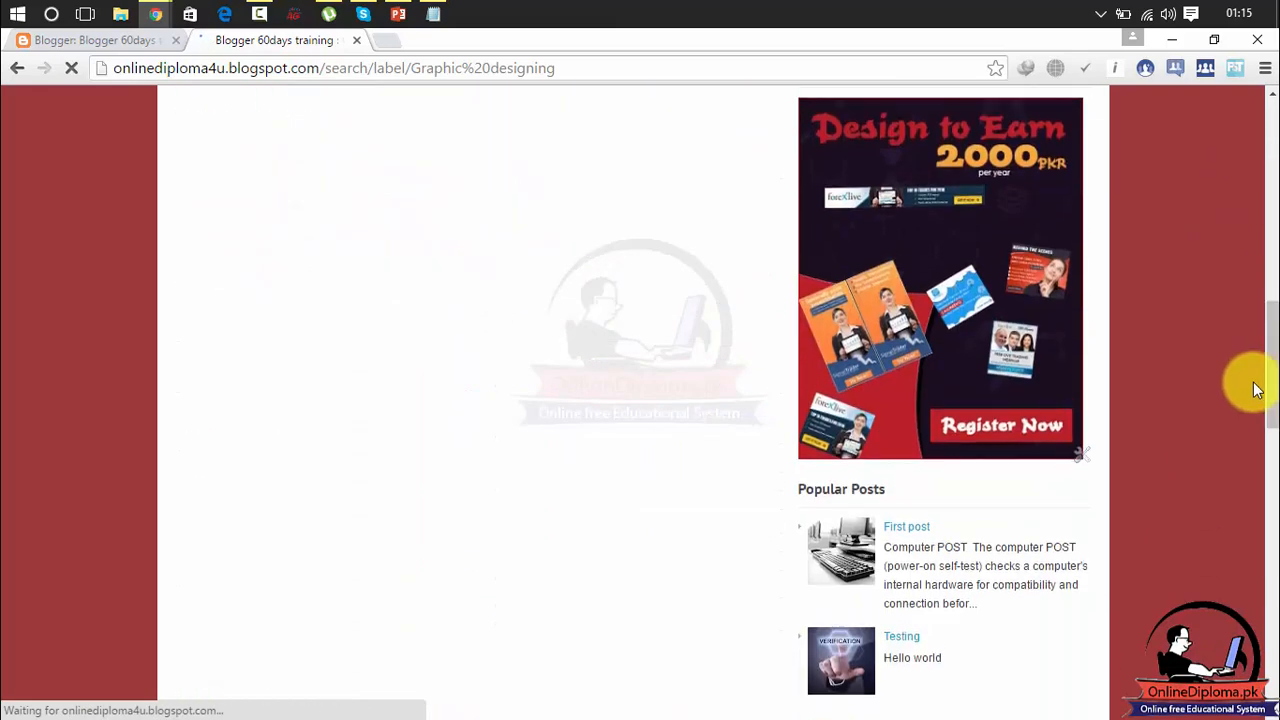
pyautogui.click(874, 334)
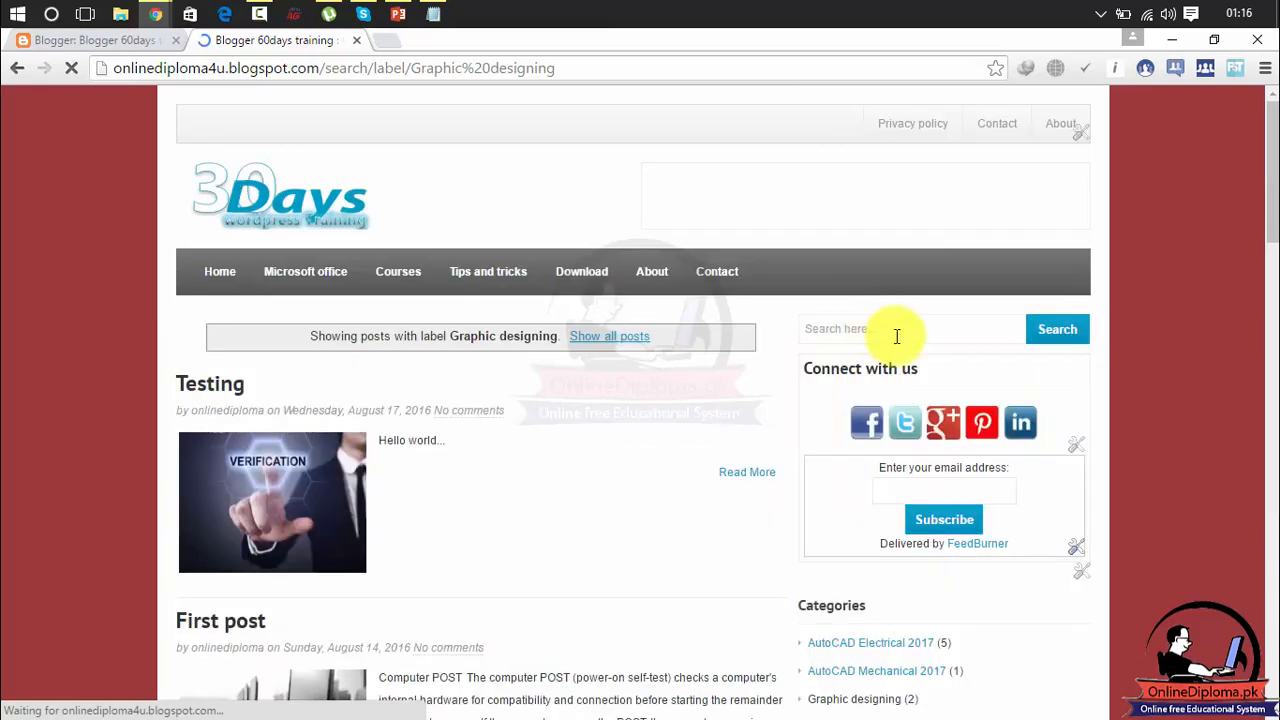
pyautogui.click(1222, 235)
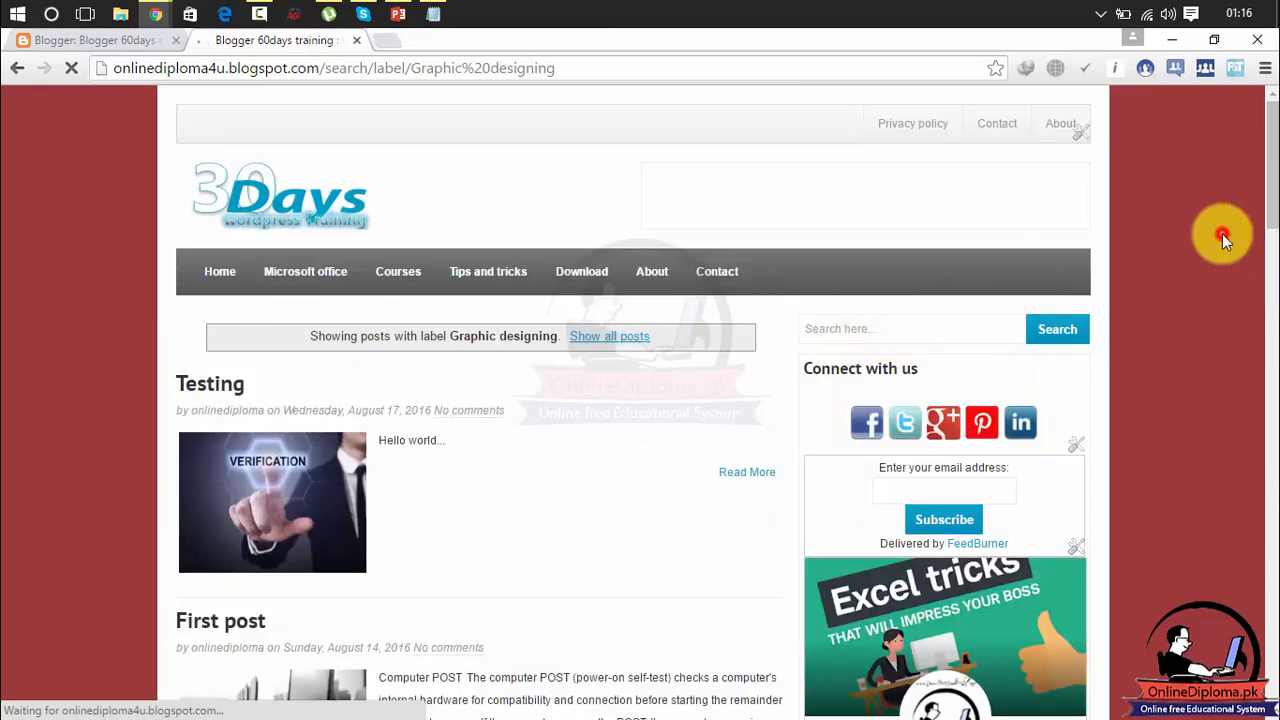
# Step: Check the context menus of the Testing post's image and the Graphic designing sidebar banner
pyautogui.click(309, 503)
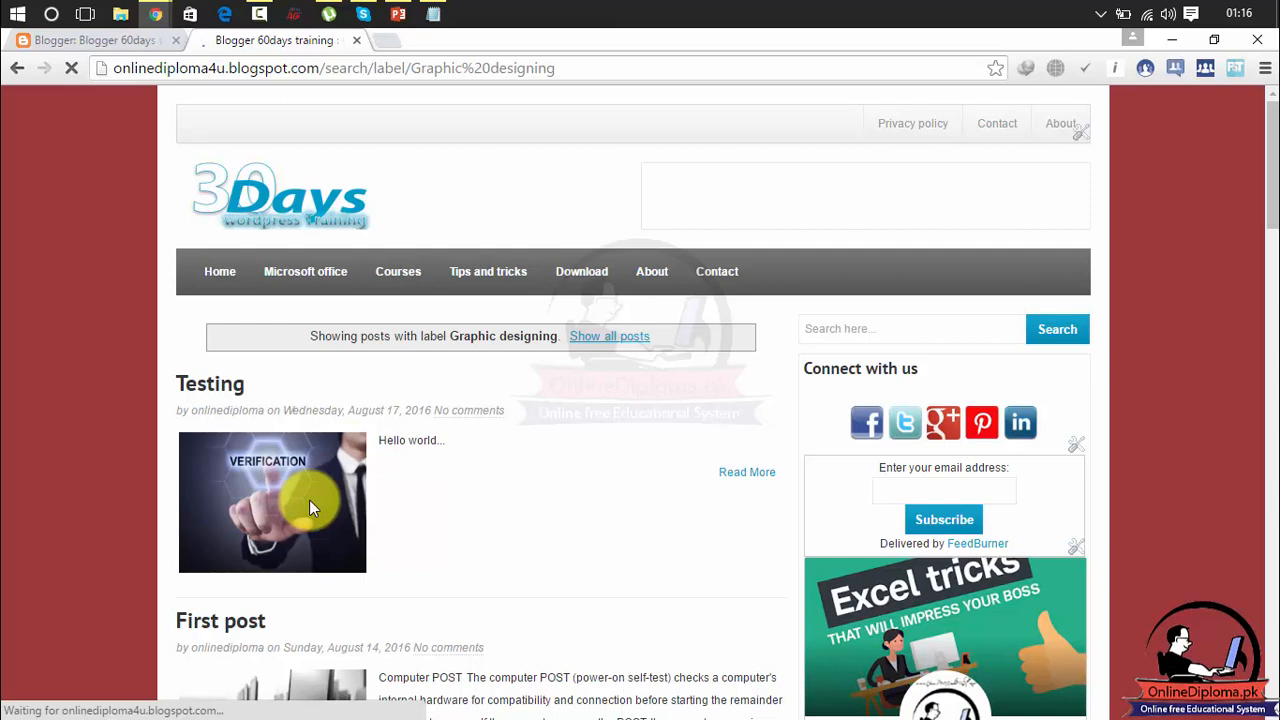
pyautogui.rightClick(309, 503)
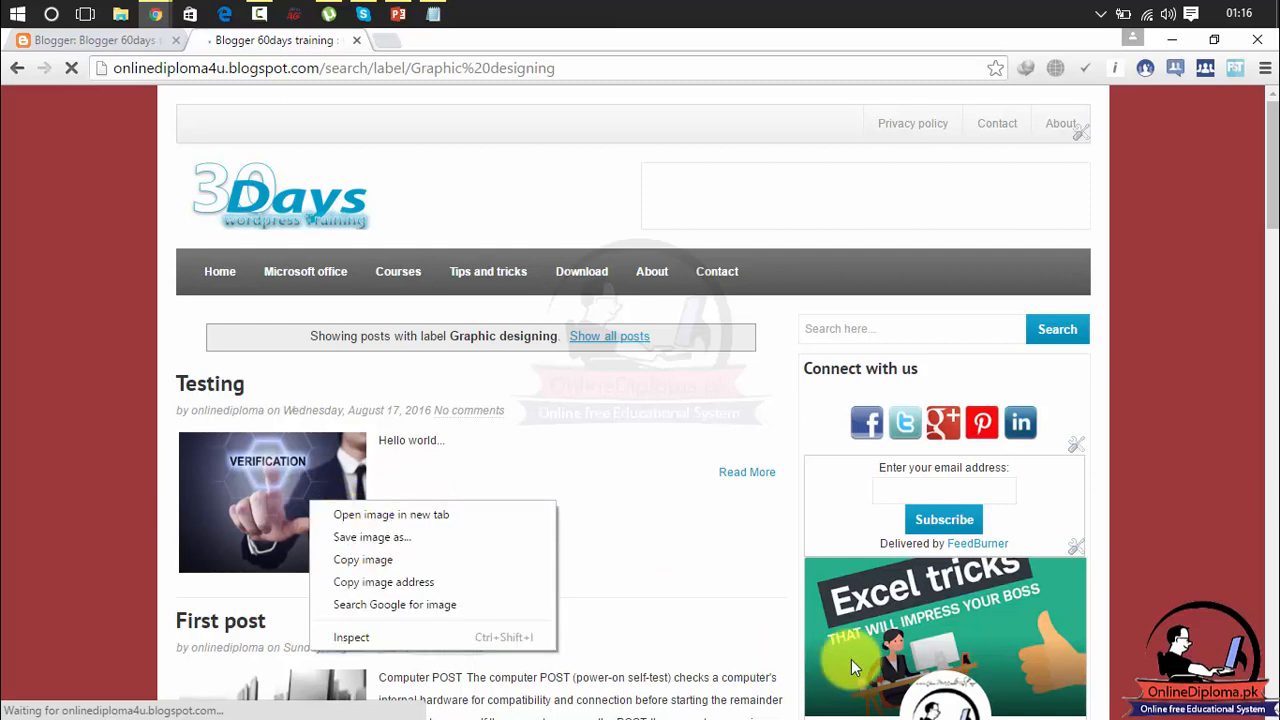
pyautogui.moveTo(1268, 205); pyautogui.dragTo(1232, 403)
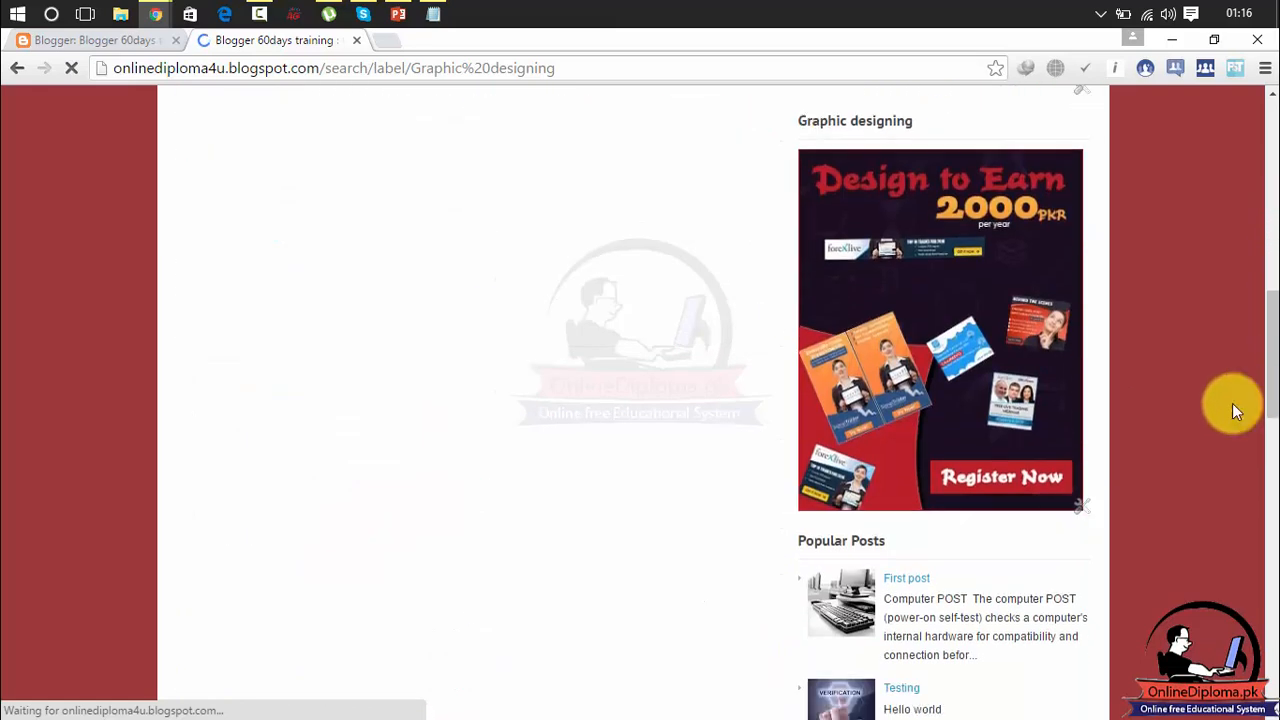
pyautogui.rightClick(995, 347)
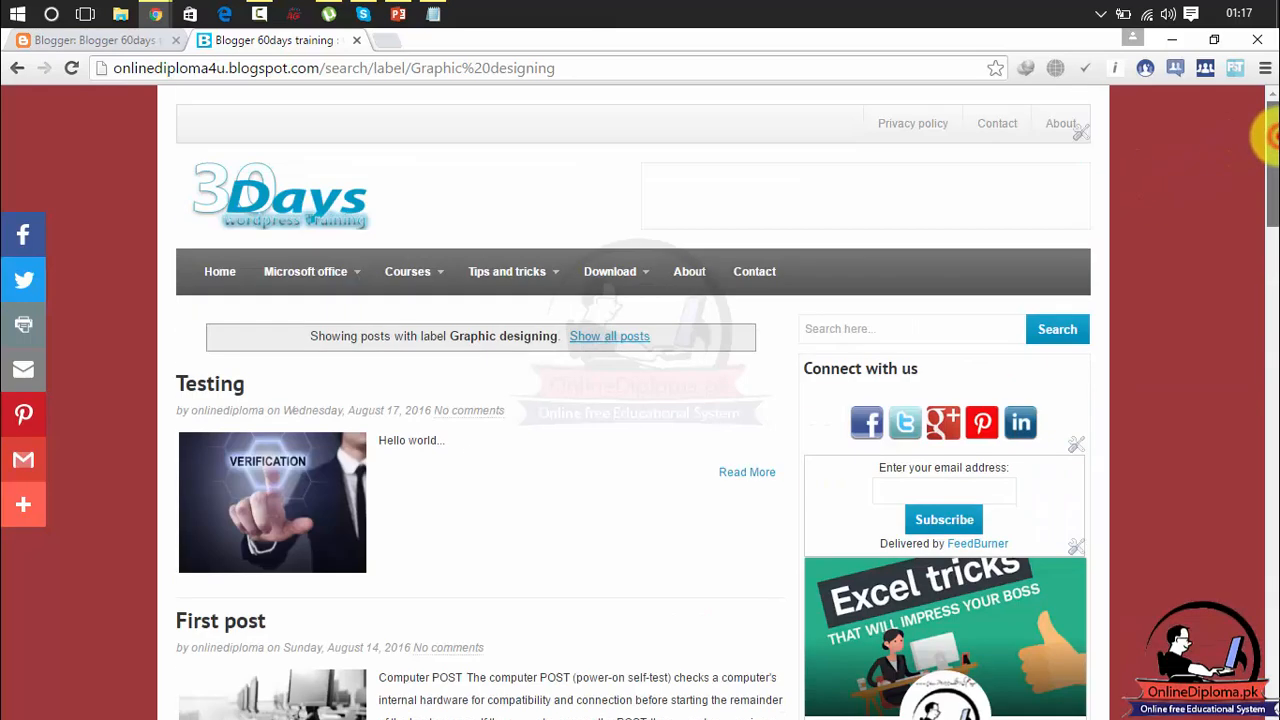
pyautogui.click(1272, 136)
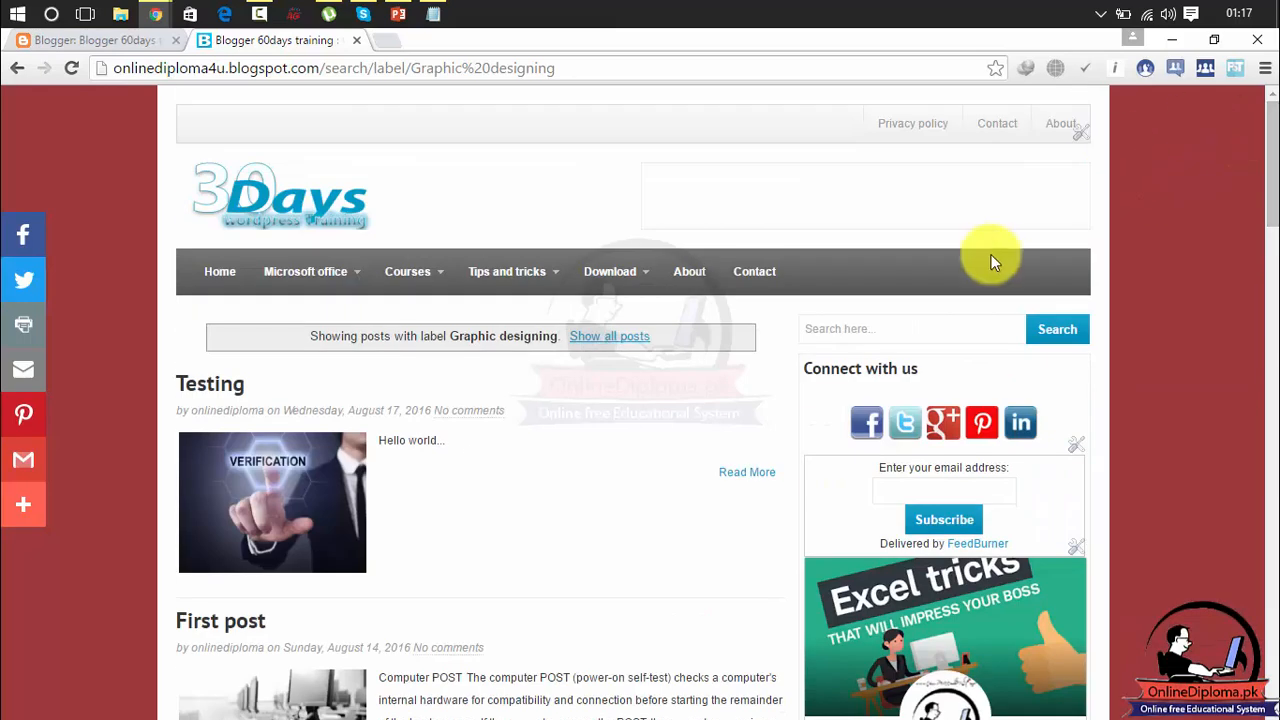
# Step: Check the context menu on a blank area of the Graphic designing label page and dismiss it
pyautogui.moveTo(1275, 175); pyautogui.dragTo(1247, 152)
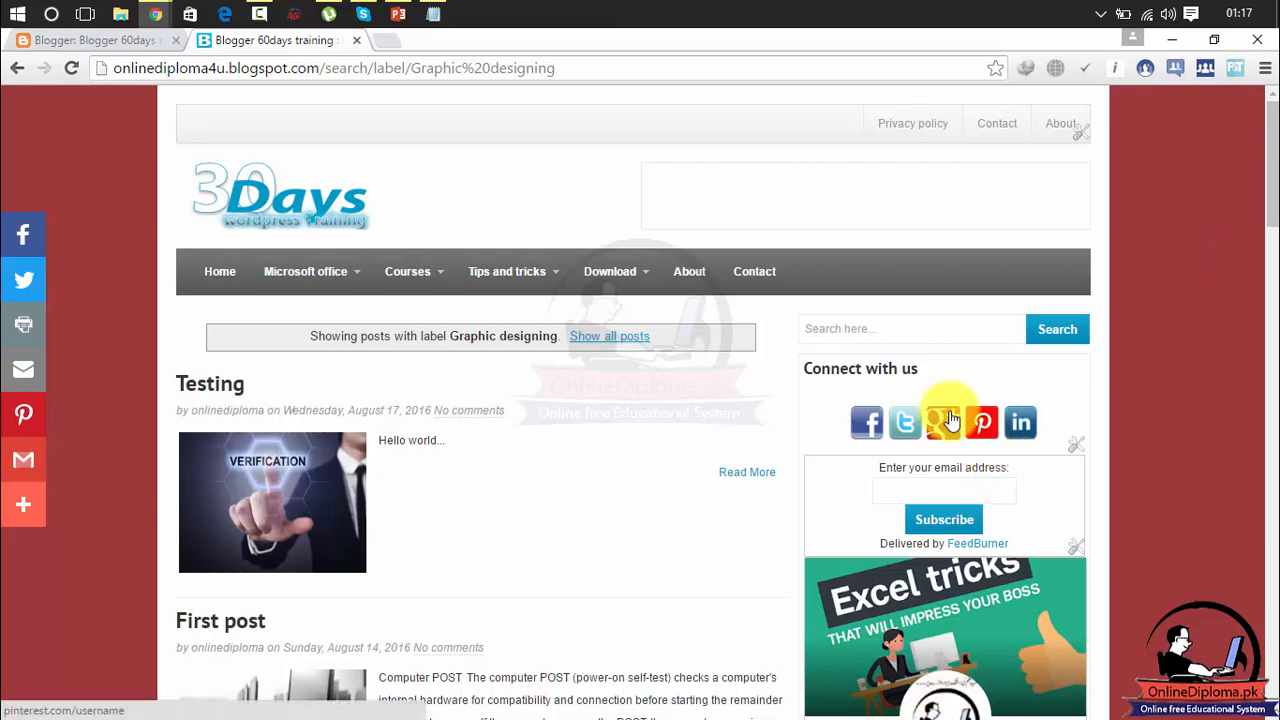
pyautogui.rightClick(548, 461)
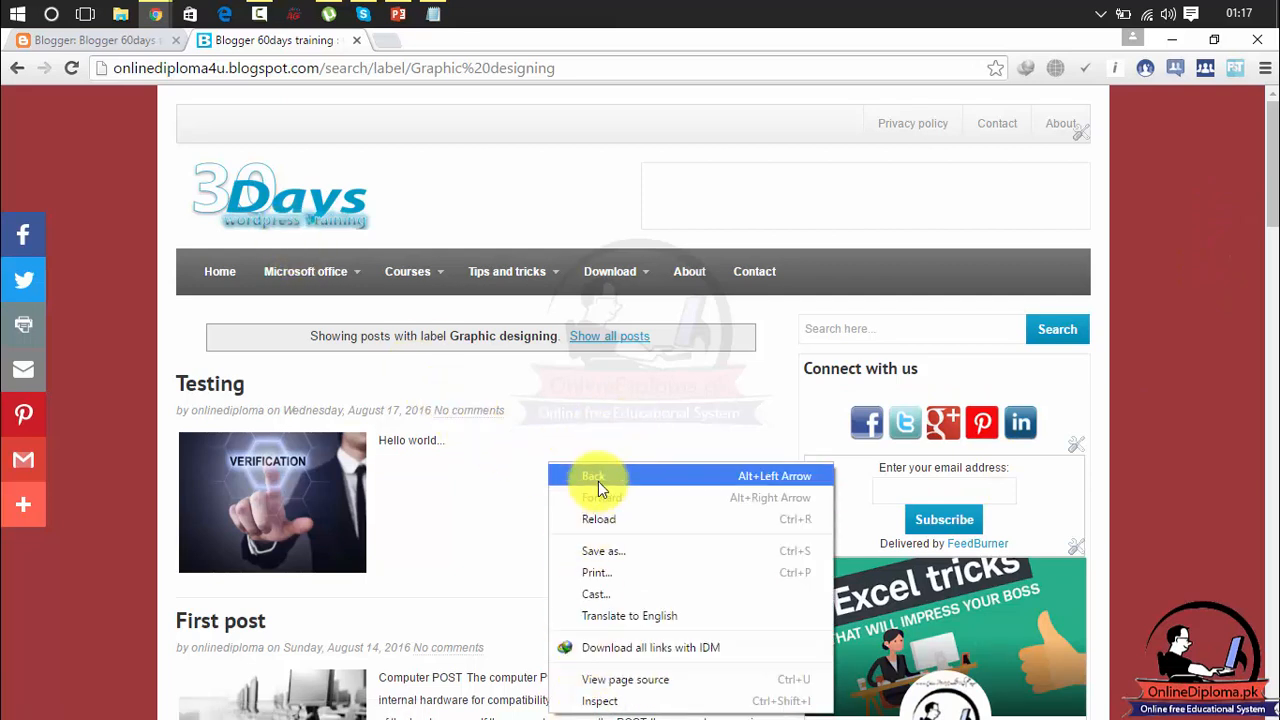
pyautogui.click(498, 520)
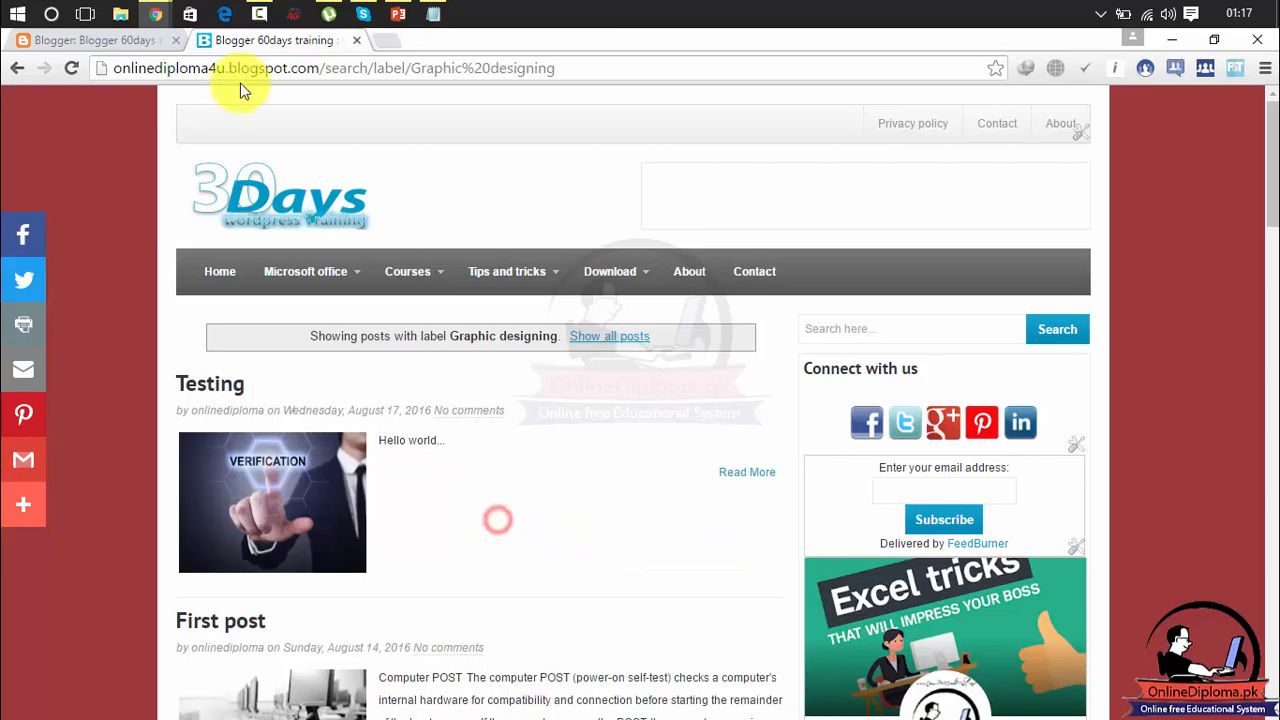
# Step: Return to the Configure HTML/JavaScript window and save the gadget containing the disable right-click script
pyautogui.moveTo(160, 18)
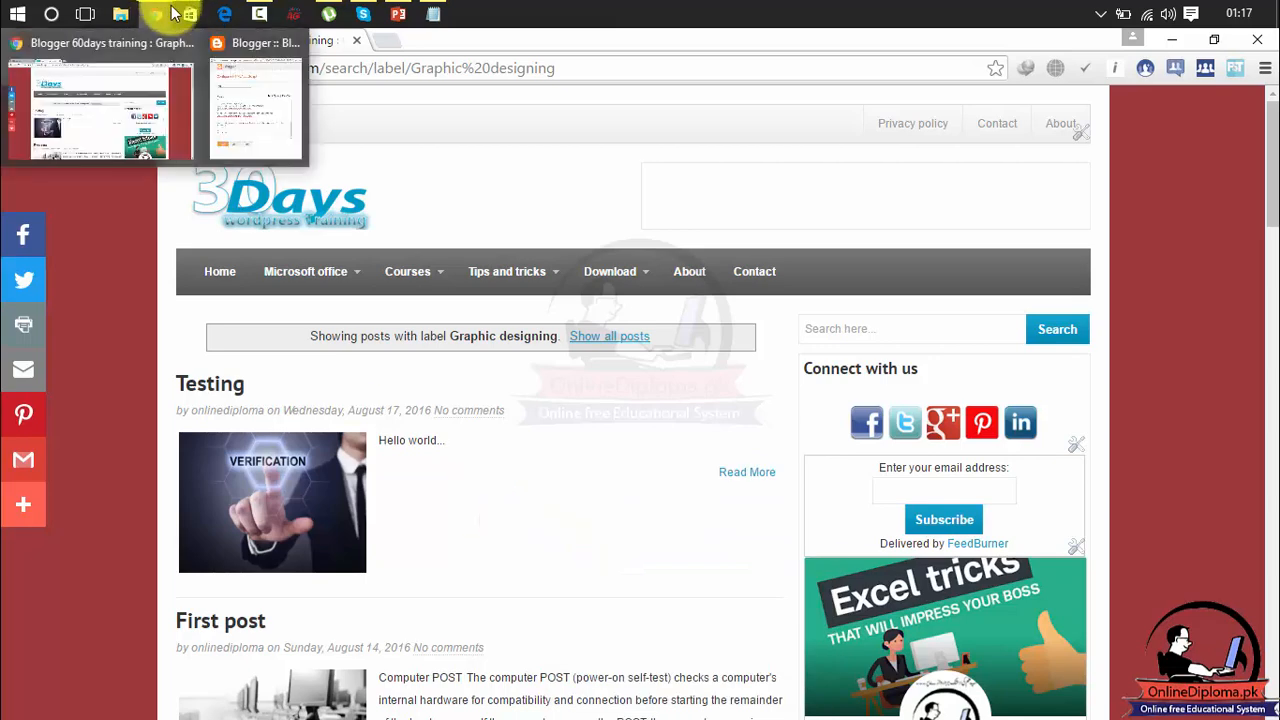
pyautogui.click(262, 120)
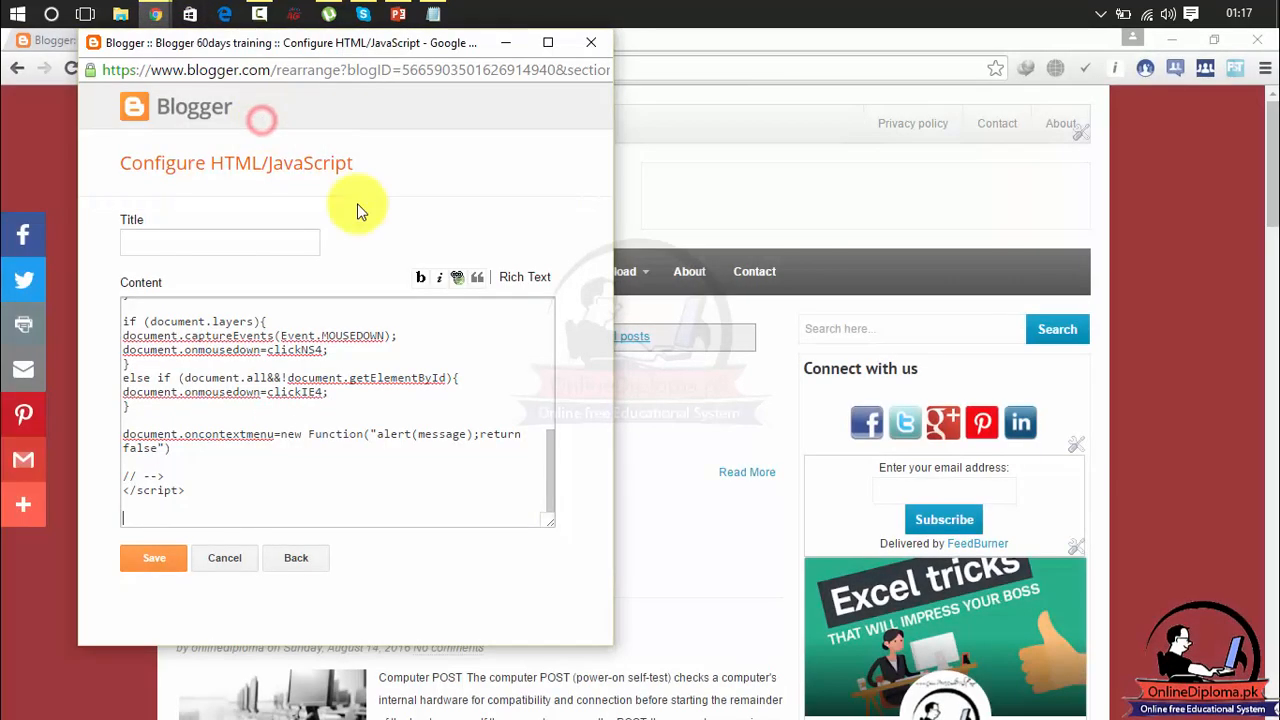
pyautogui.click(147, 552)
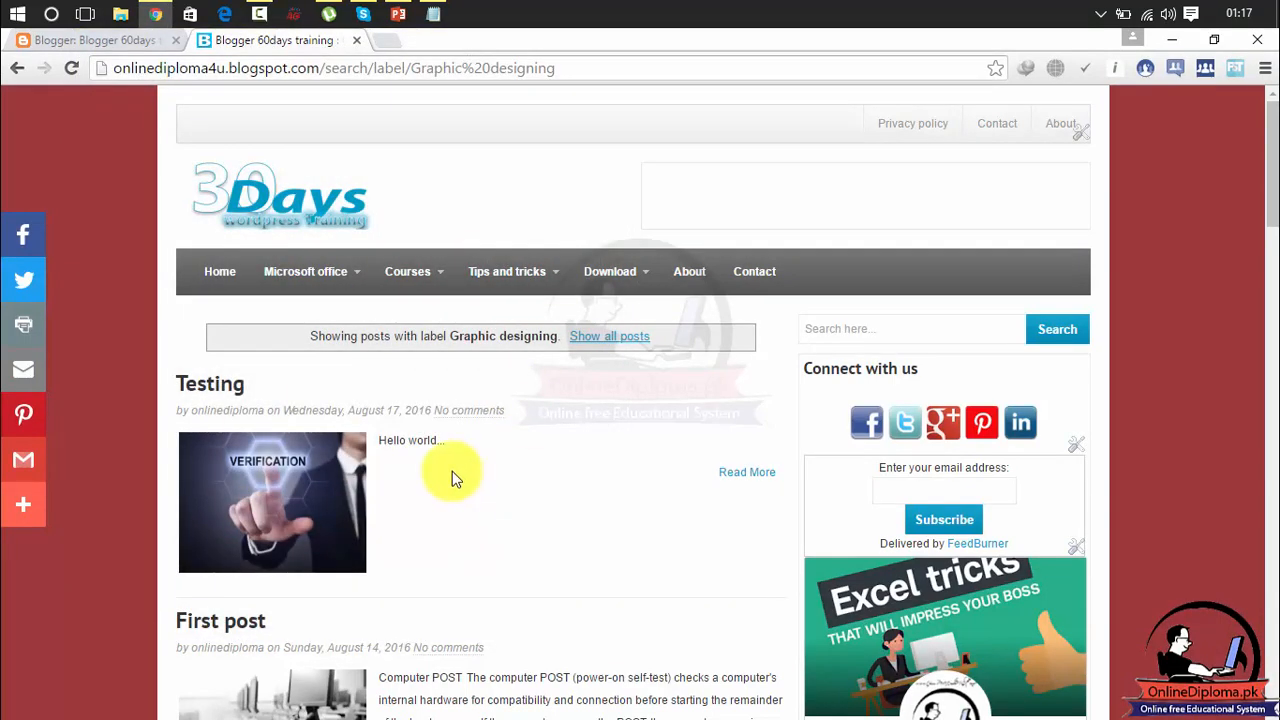
# Step: Reload the live label page and test right-clicking twice on its blank area, dismissing each alert
pyautogui.click(71, 68)
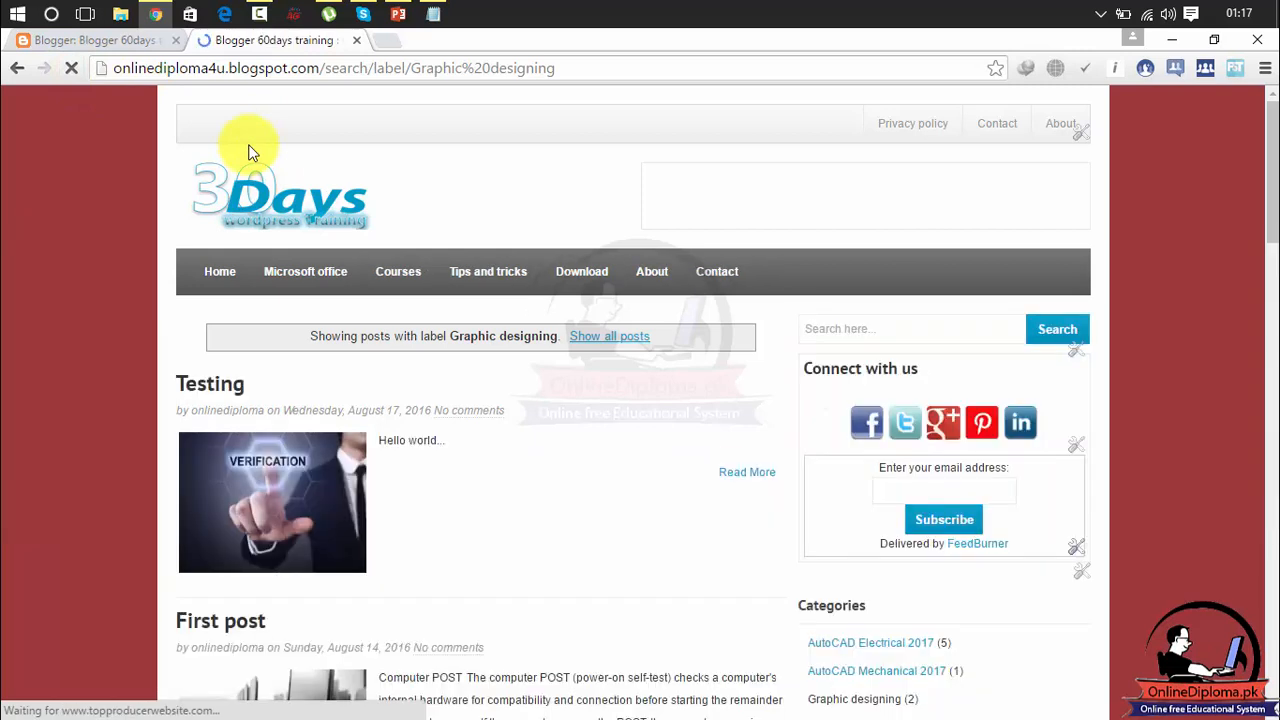
pyautogui.rightClick(567, 516)
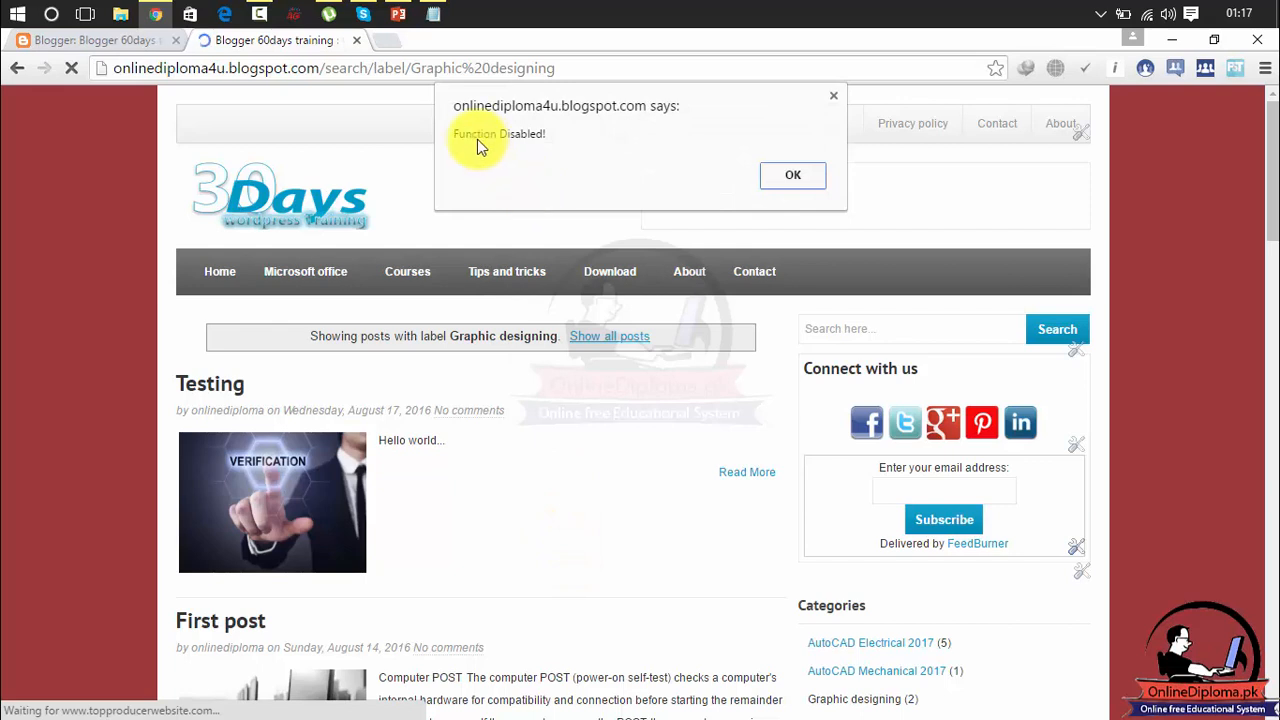
pyautogui.click(833, 101)
pyautogui.rightClick(563, 549)
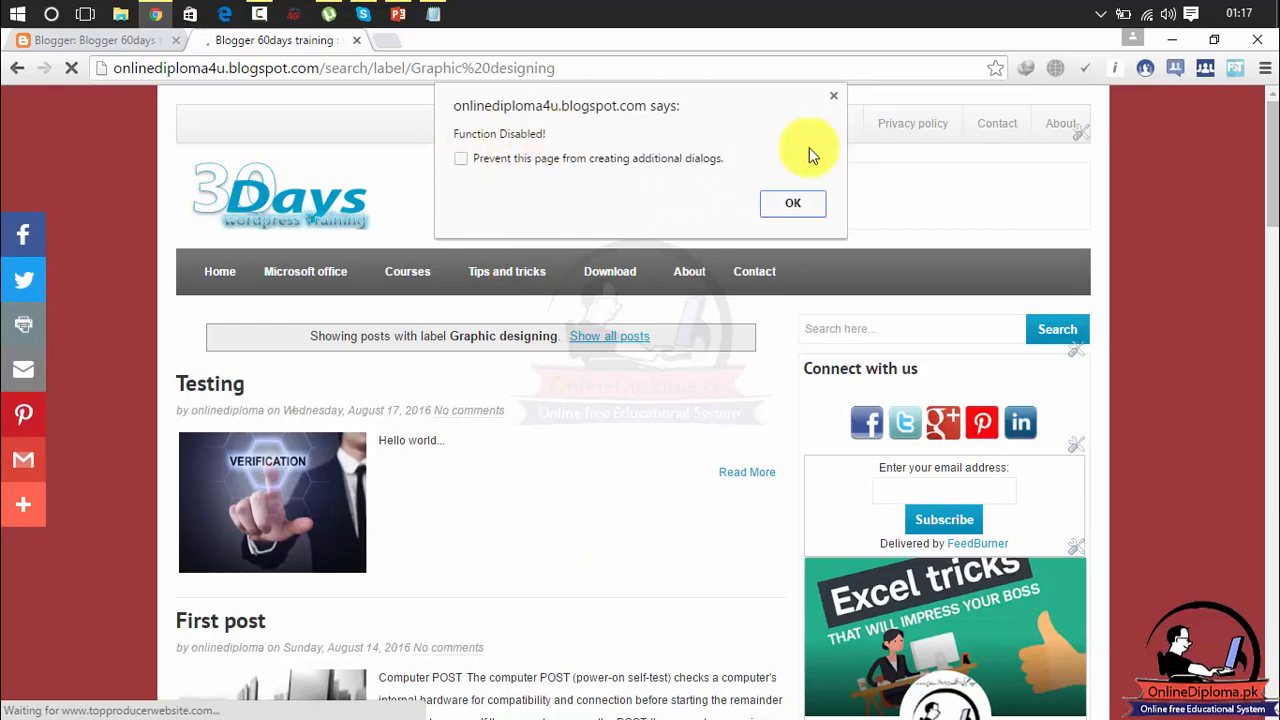
pyautogui.click(832, 97)
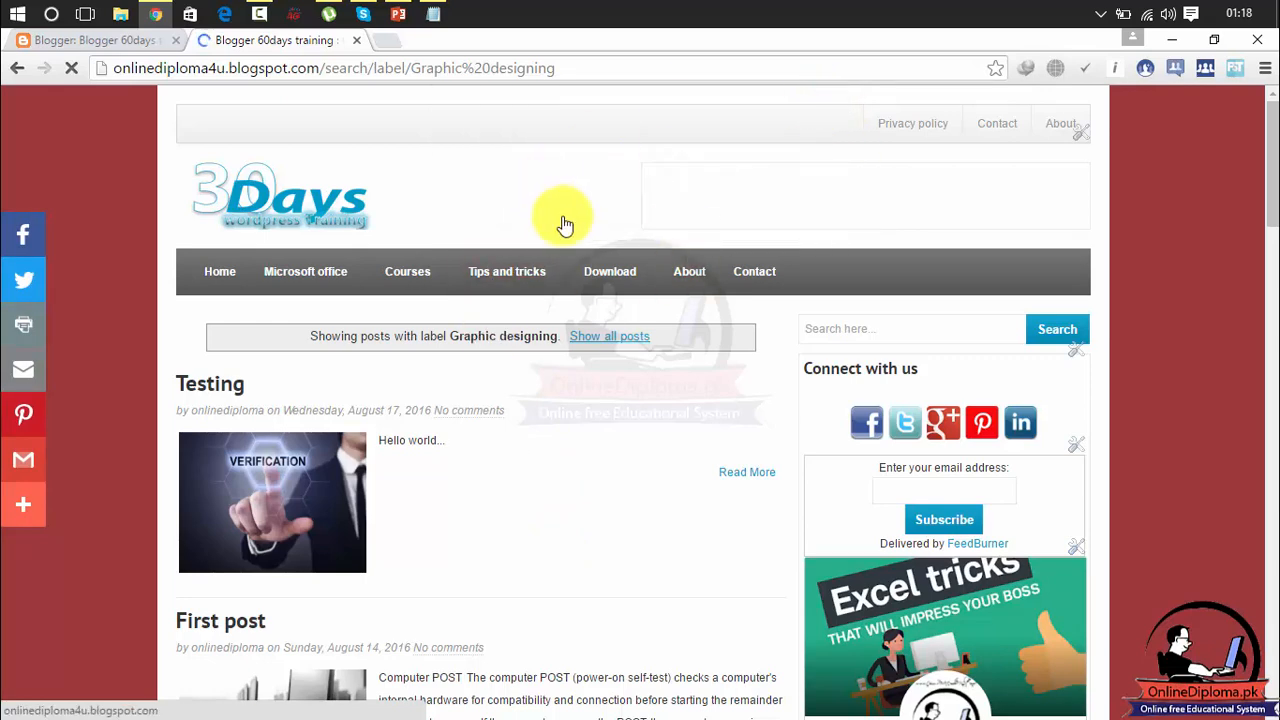
# Step: Open the first HTML/JavaScript gadget under sidebarads for editing and delete the web address from the script's "For full source code, visit" comment
pyautogui.click(125, 40)
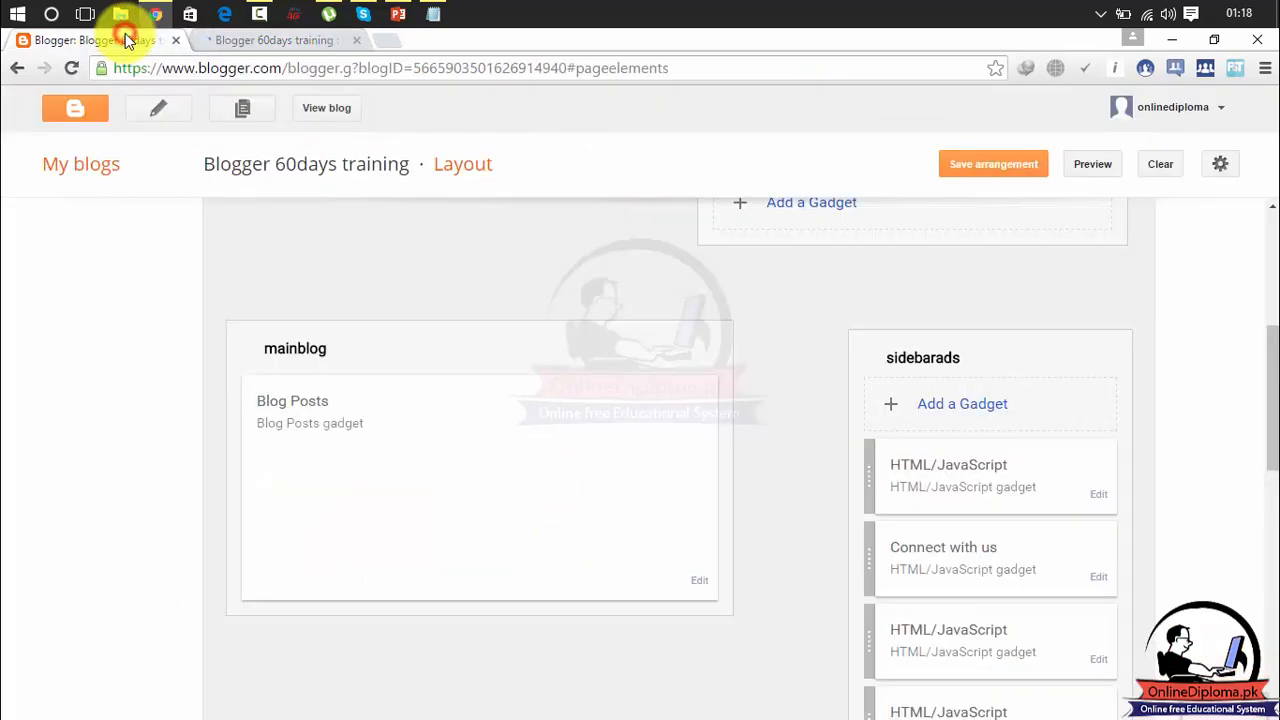
pyautogui.click(1099, 501)
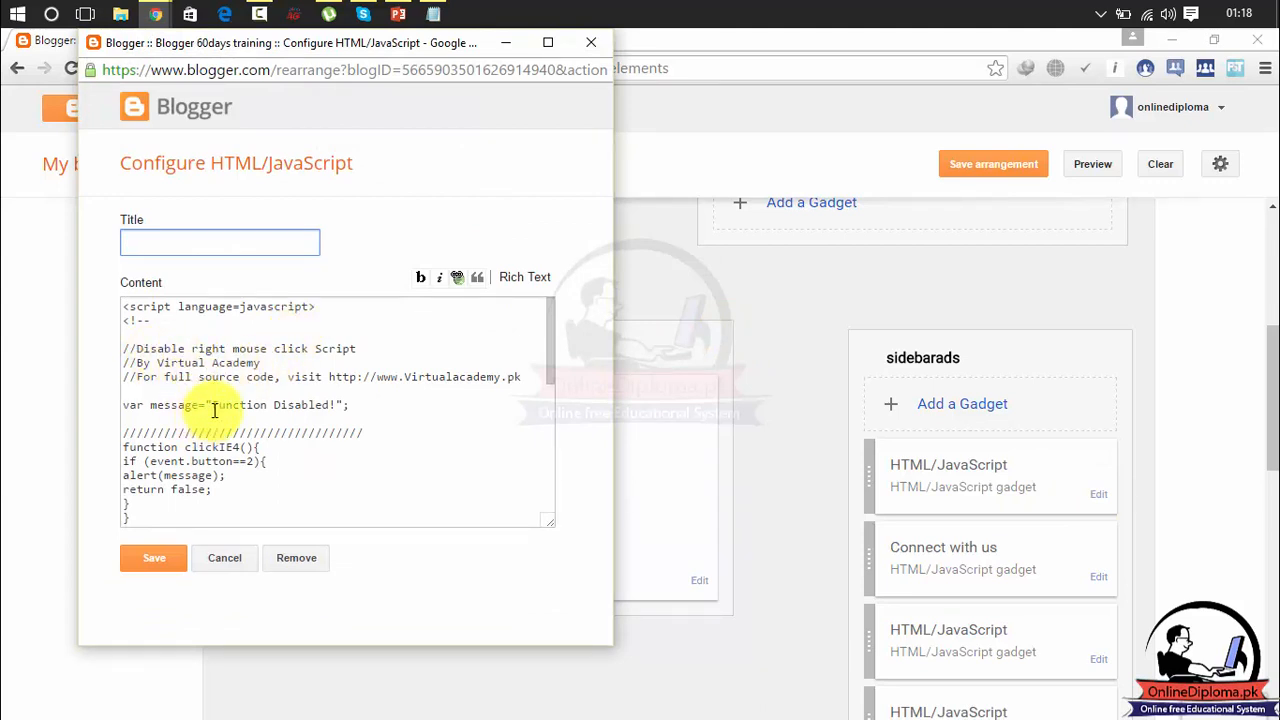
pyautogui.moveTo(211, 406); pyautogui.dragTo(332, 401)
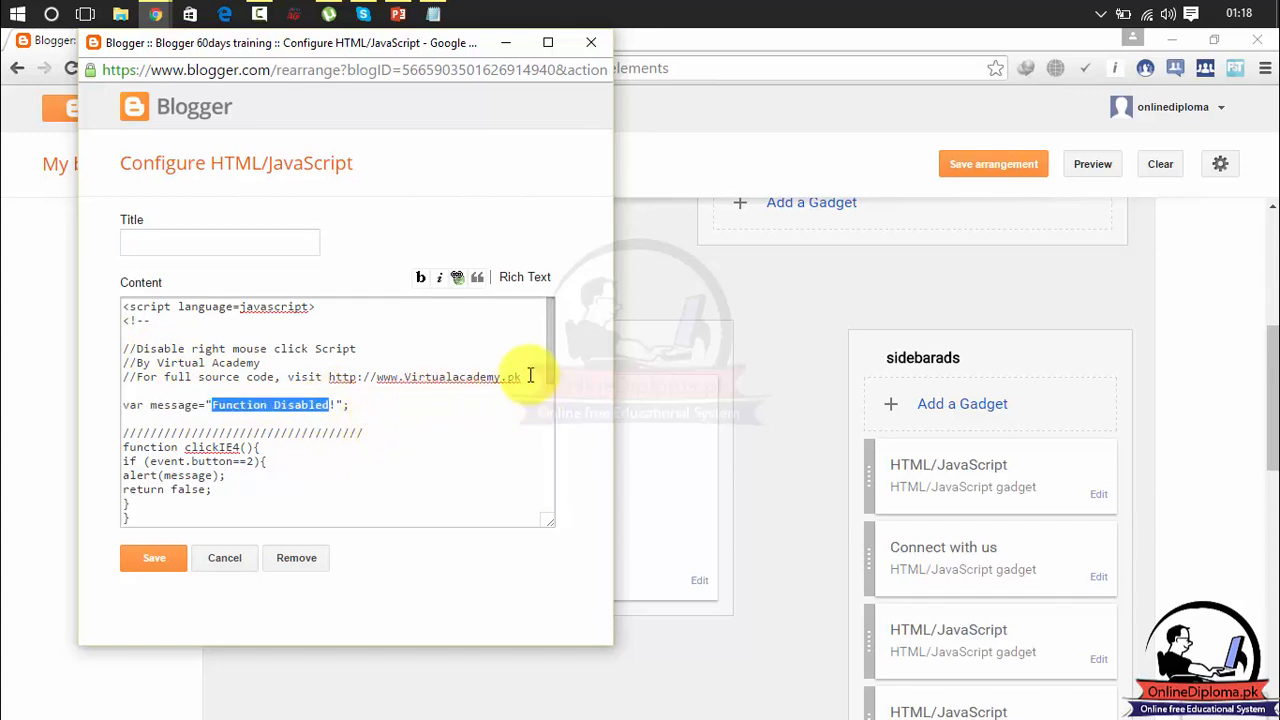
pyautogui.moveTo(530, 375); pyautogui.dragTo(303, 380)
pyautogui.click(406, 434)
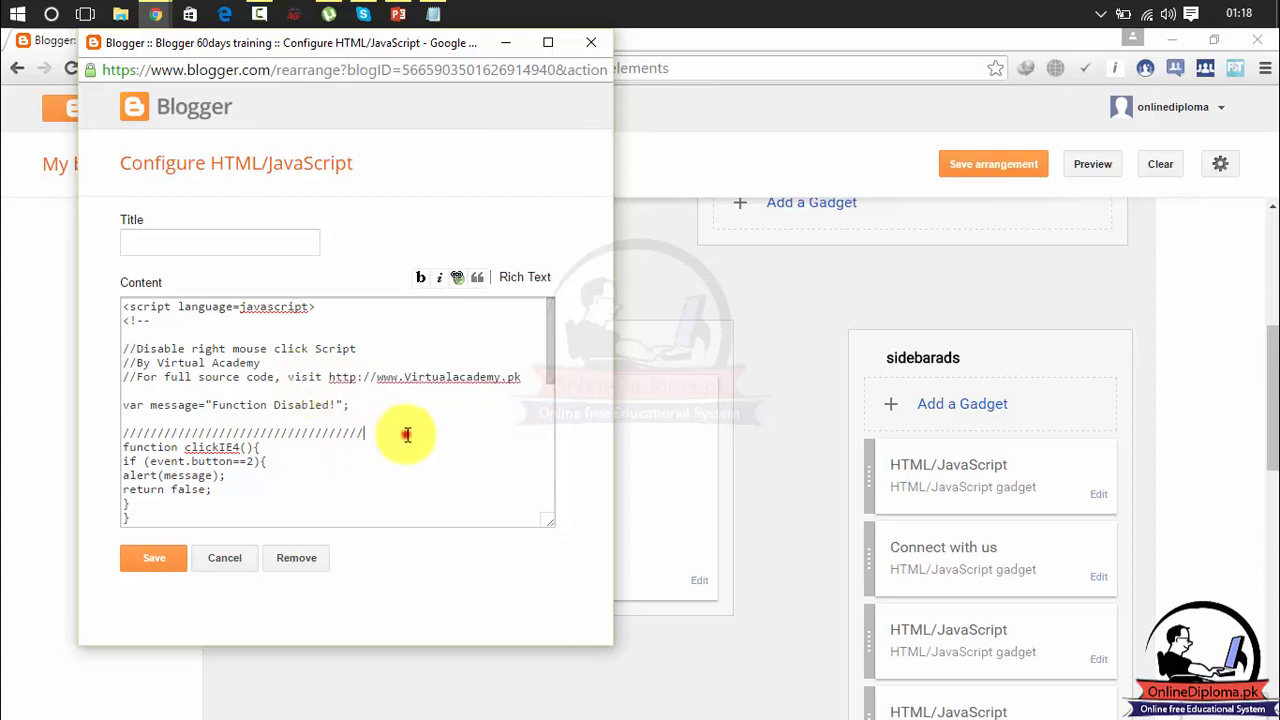
pyautogui.click(212, 405)
pyautogui.moveTo(212, 405); pyautogui.dragTo(332, 406)
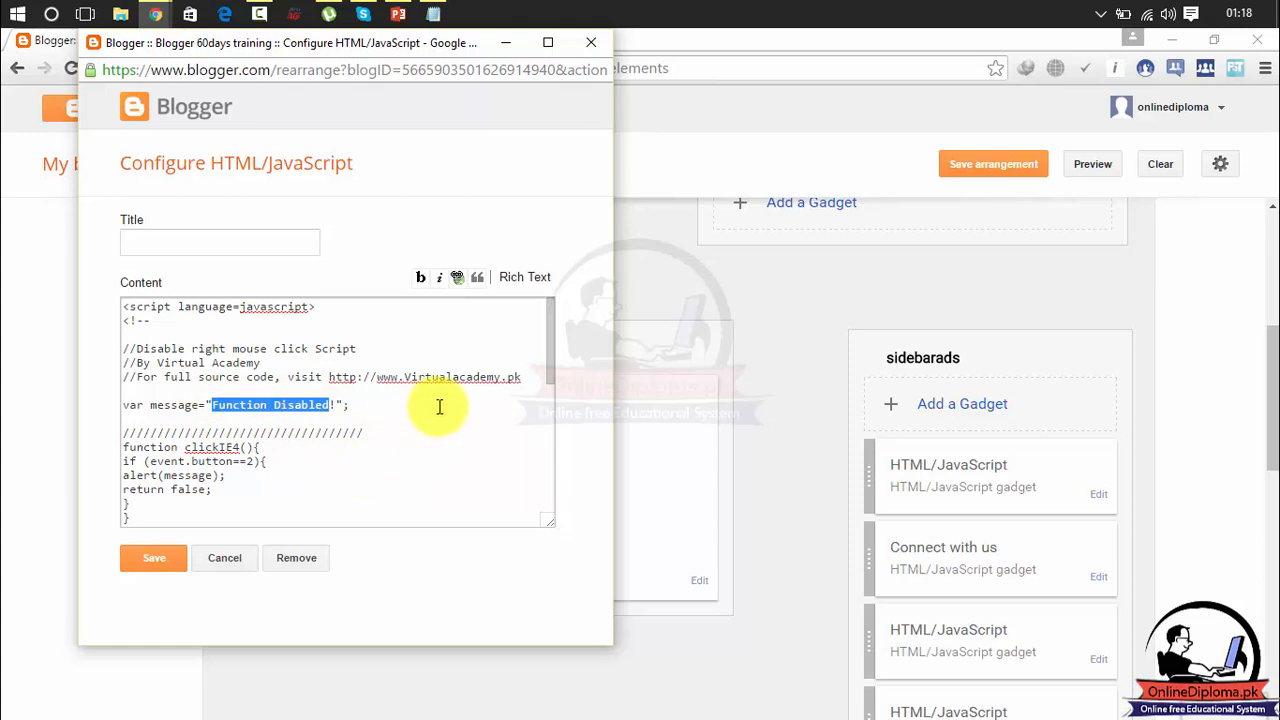
pyautogui.moveTo(521, 378); pyautogui.dragTo(323, 378)
pyautogui.press('BackSpace')
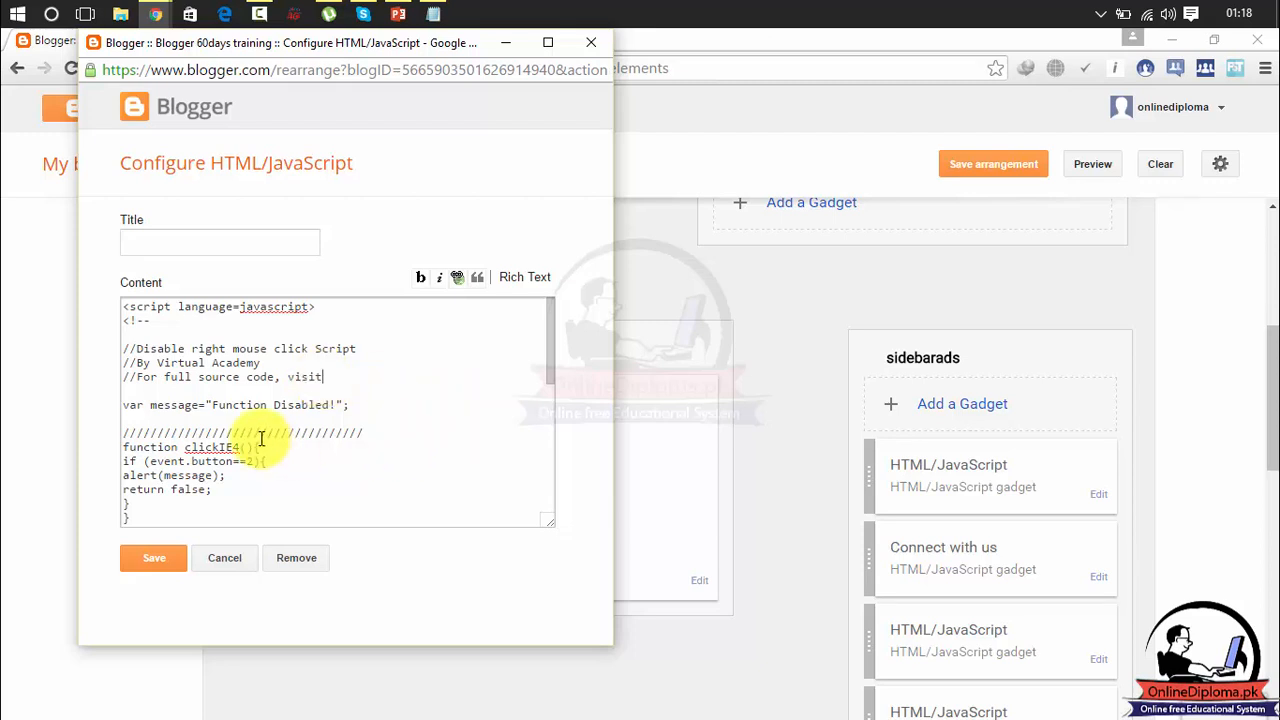
# Step: Change the script's message text to "Right click not allowed!" and save the gadget
pyautogui.moveTo(329, 404); pyautogui.dragTo(214, 400)
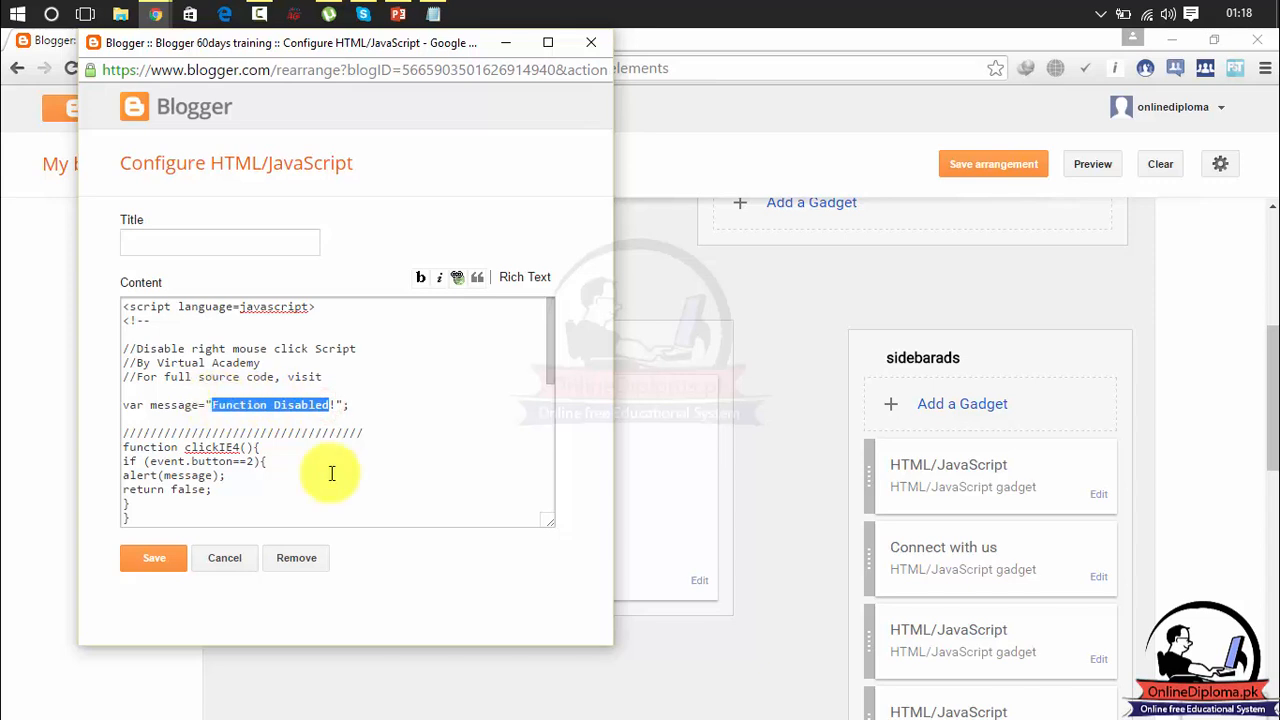
pyautogui.write('Not')
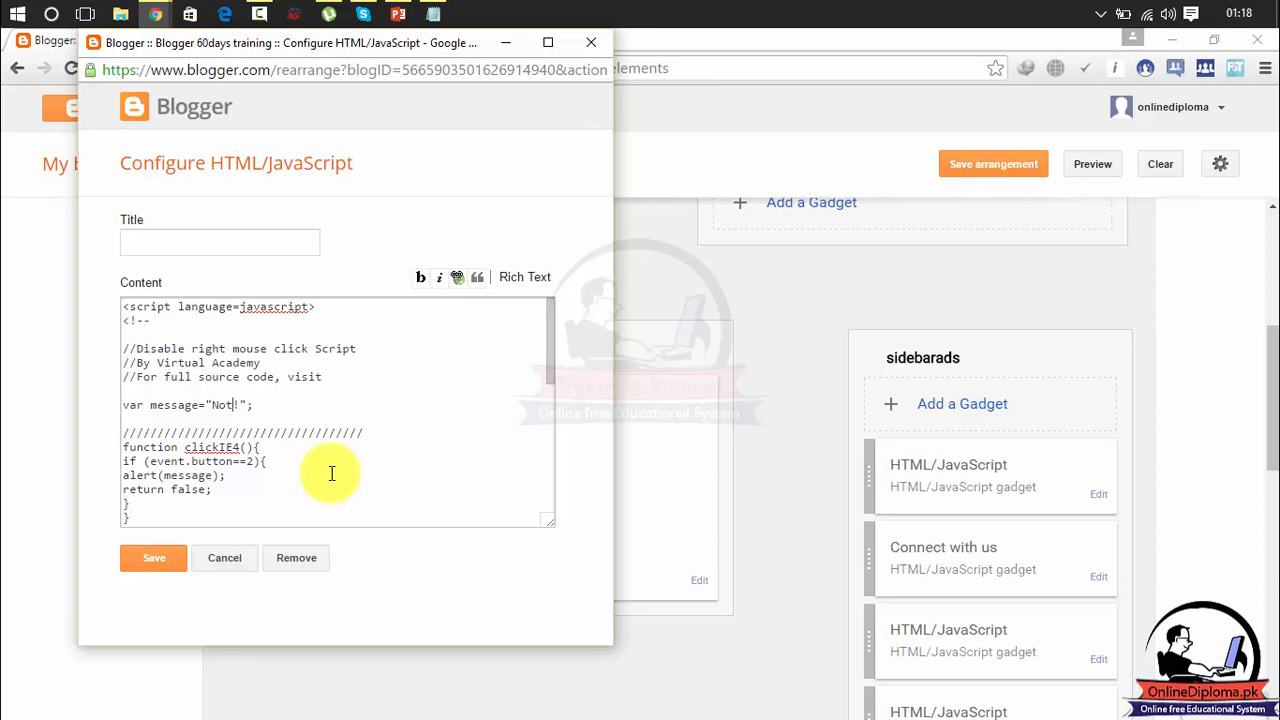
pyautogui.press('BackSpace')
pyautogui.press('BackSpace')
pyautogui.press('BackSpace')
pyautogui.write('Righ')
pyautogui.press('BackSpace')
pyautogui.press('BackSpace')
pyautogui.write('fh')
pyautogui.write('t click ')
pyautogui.write('not allowed')
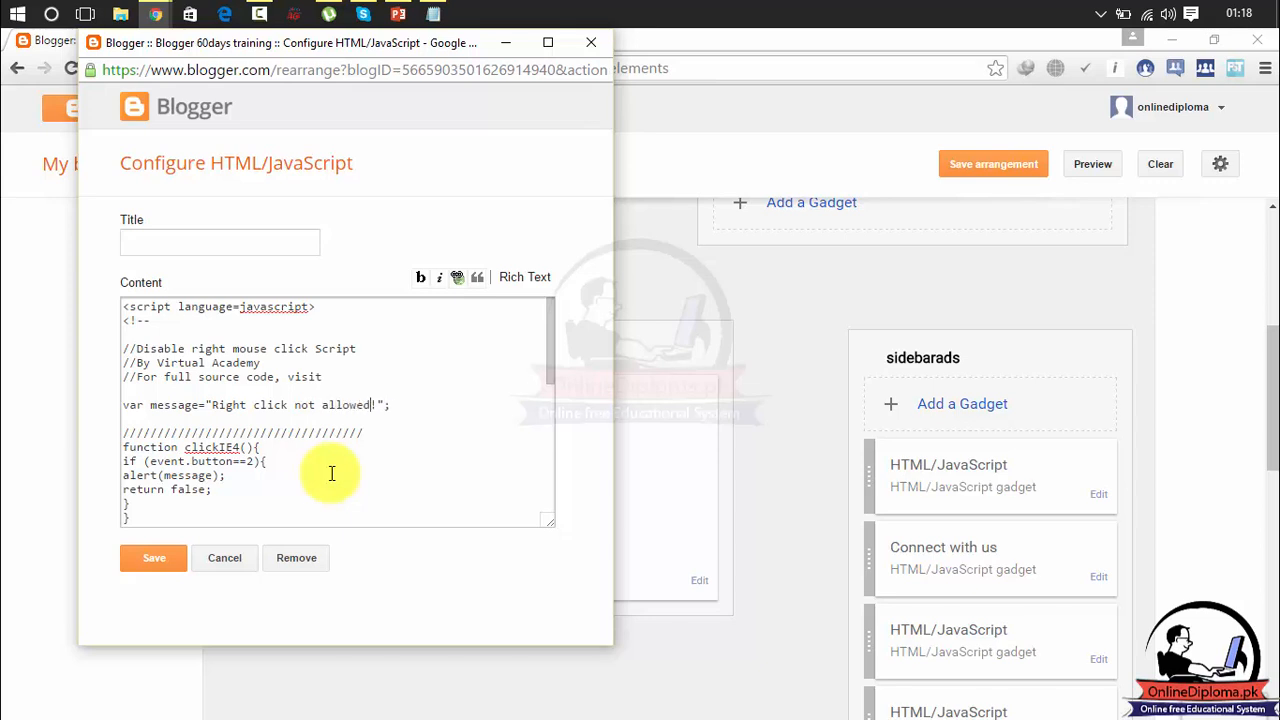
pyautogui.click(160, 566)
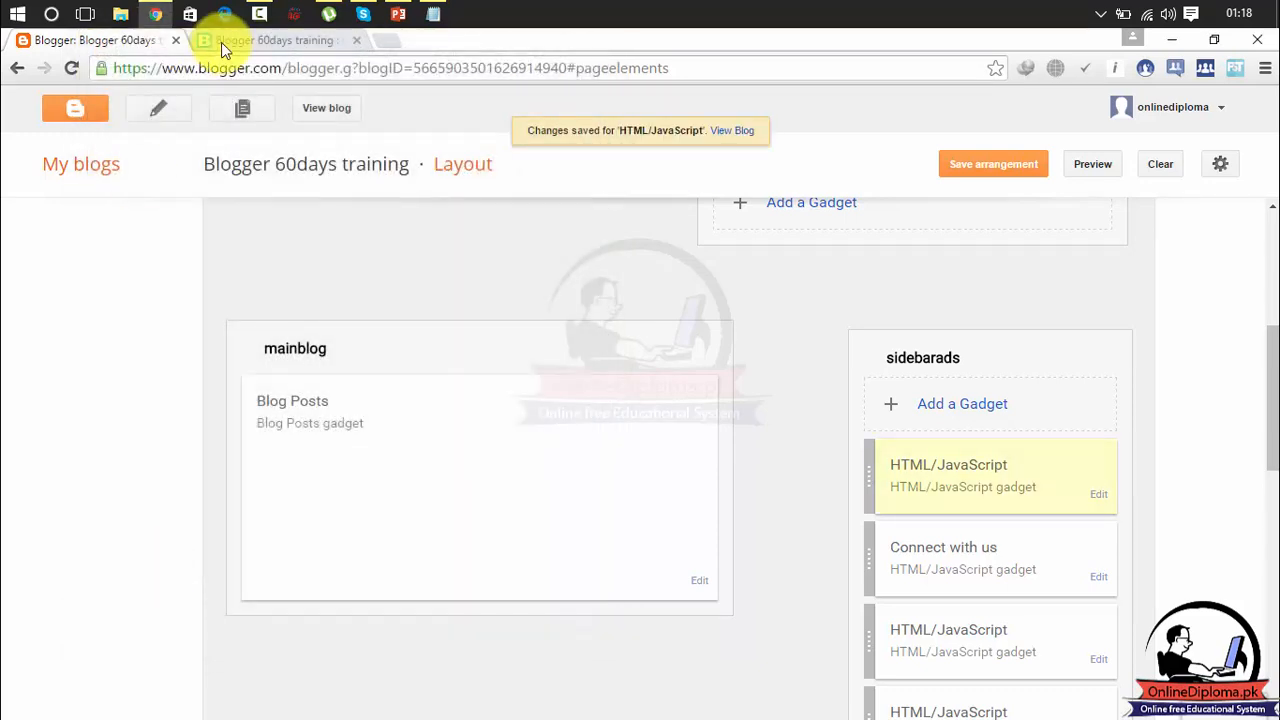
# Step: Reload the live blog page, test right-clicking on its blank area and dismiss the alert
pyautogui.click(221, 42)
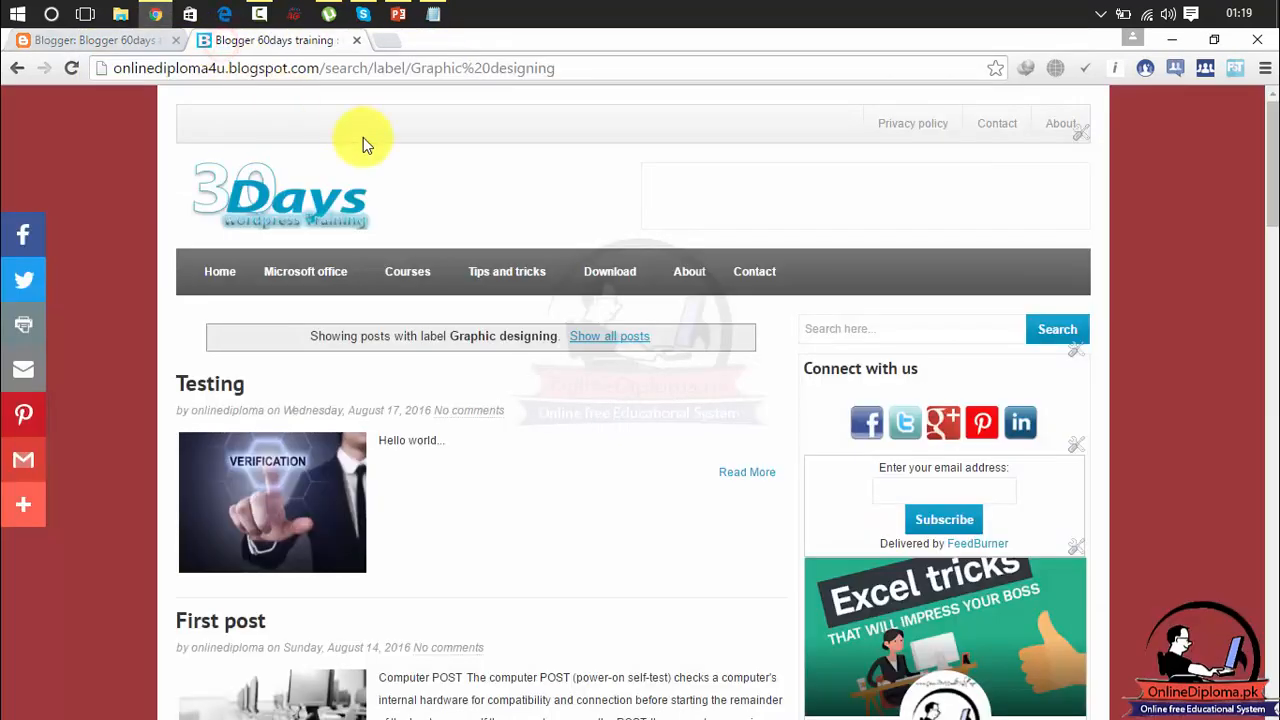
pyautogui.click(68, 70)
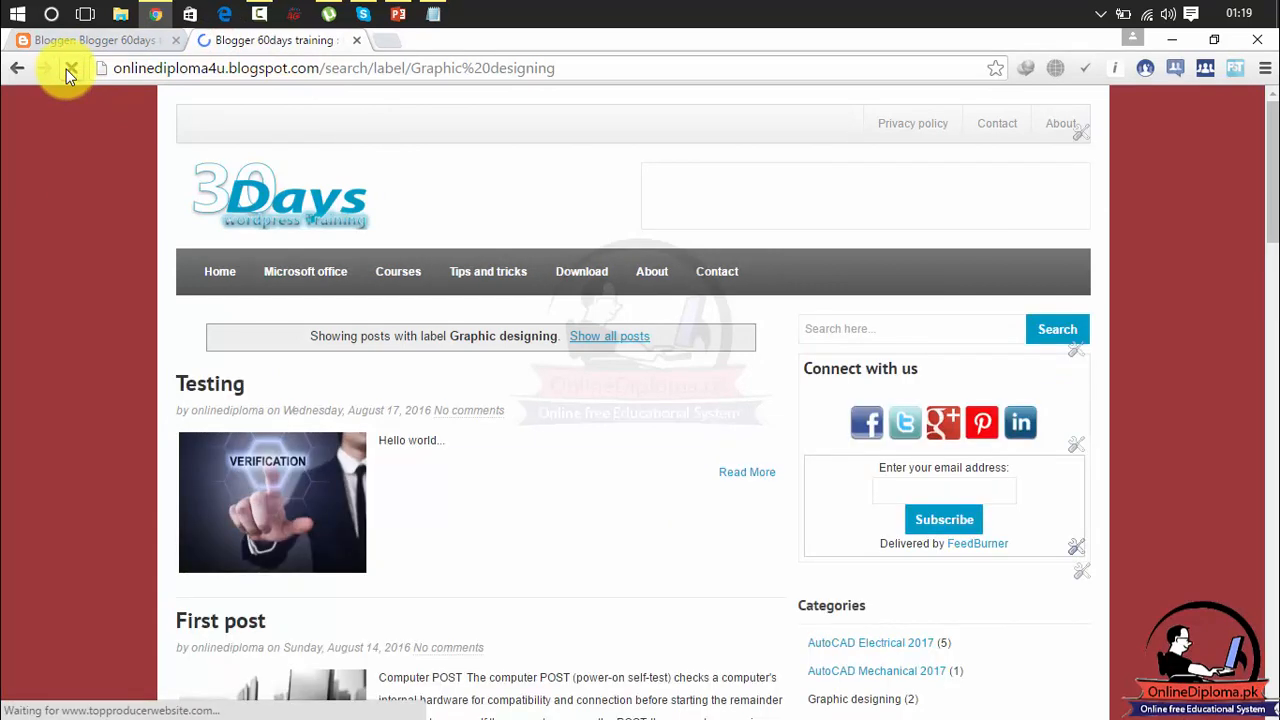
pyautogui.rightClick(580, 557)
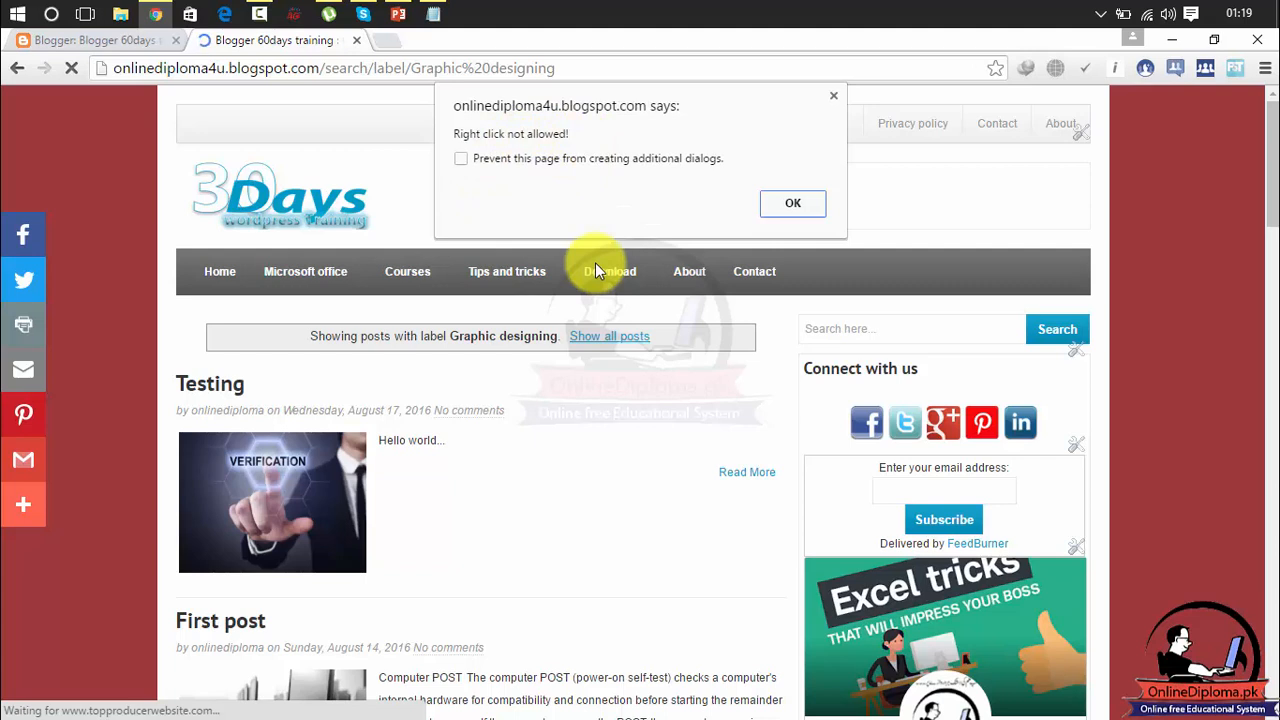
pyautogui.click(831, 96)
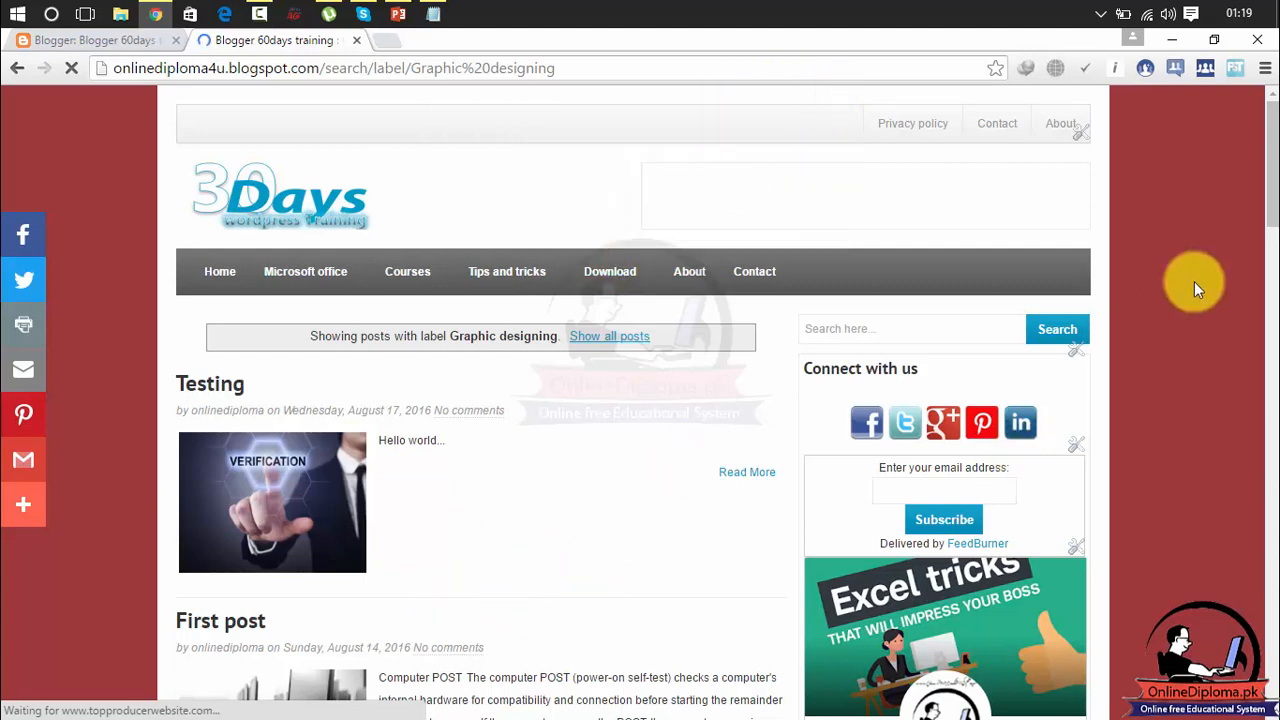
# Step: Select the First post's excerpt text, test right-clicking on the selection and dismiss the alert
pyautogui.moveTo(1268, 186); pyautogui.dragTo(1258, 312)
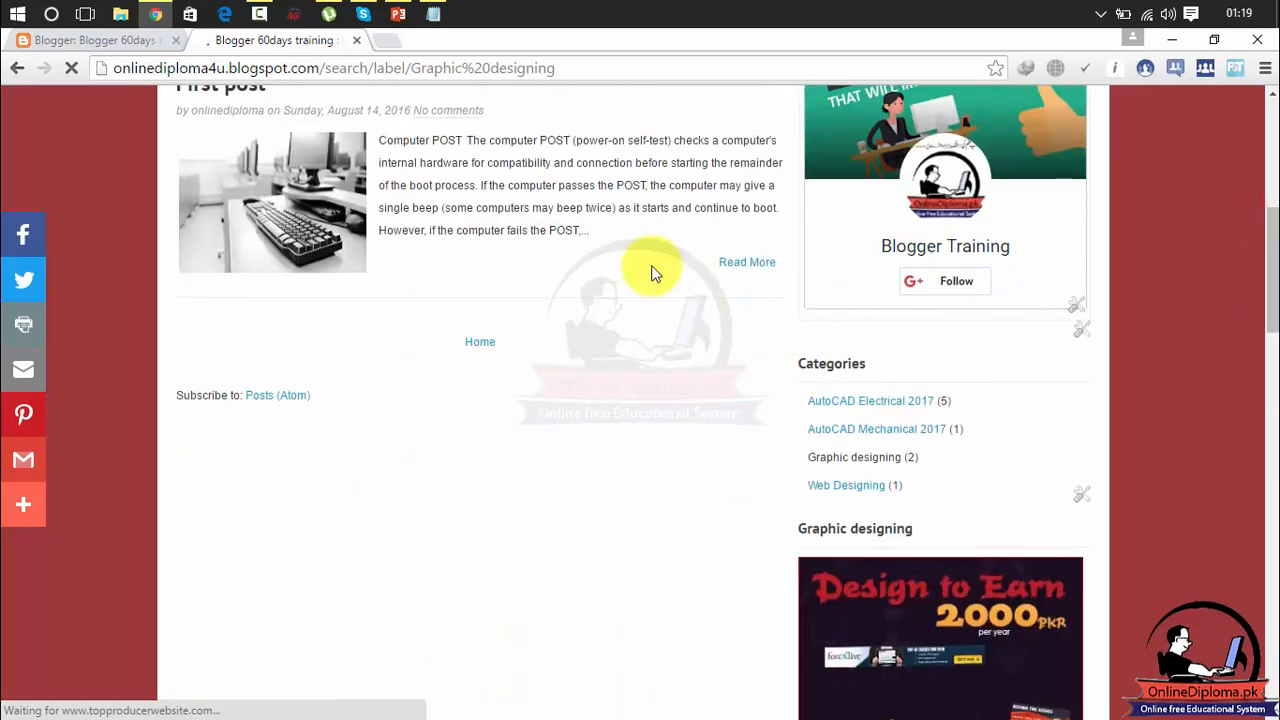
pyautogui.moveTo(582, 230); pyautogui.dragTo(383, 138)
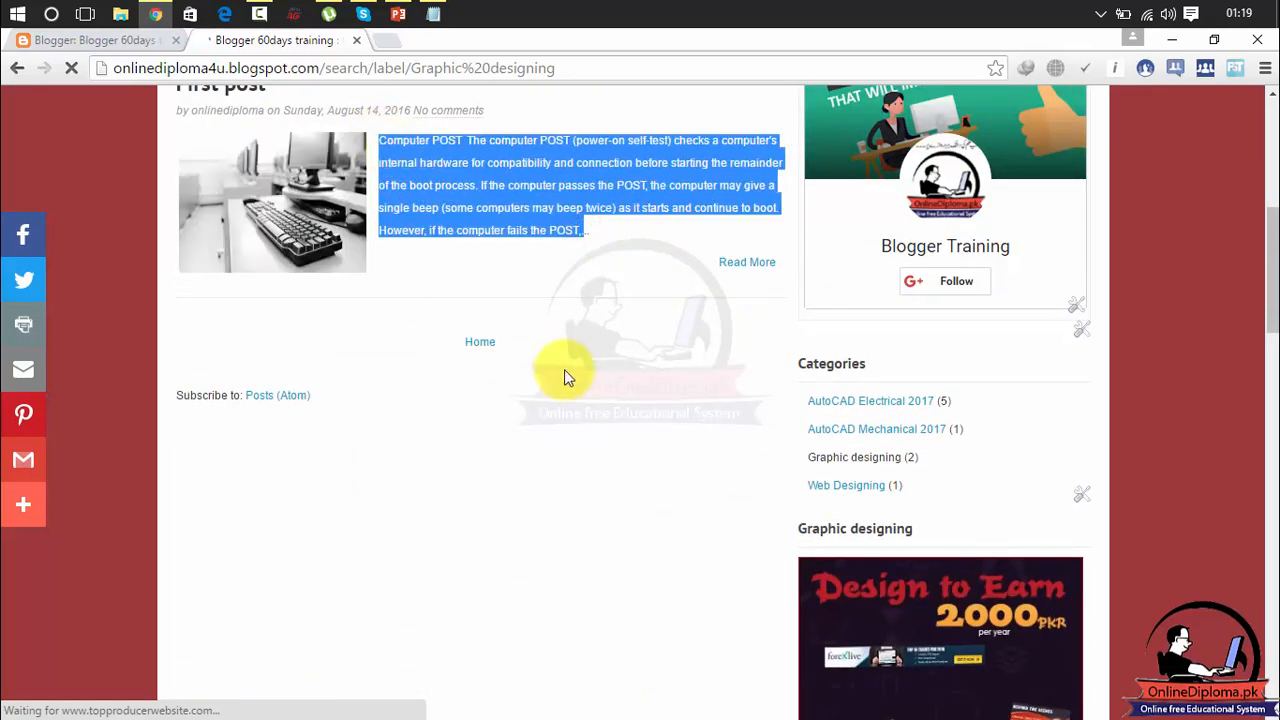
pyautogui.rightClick(489, 194)
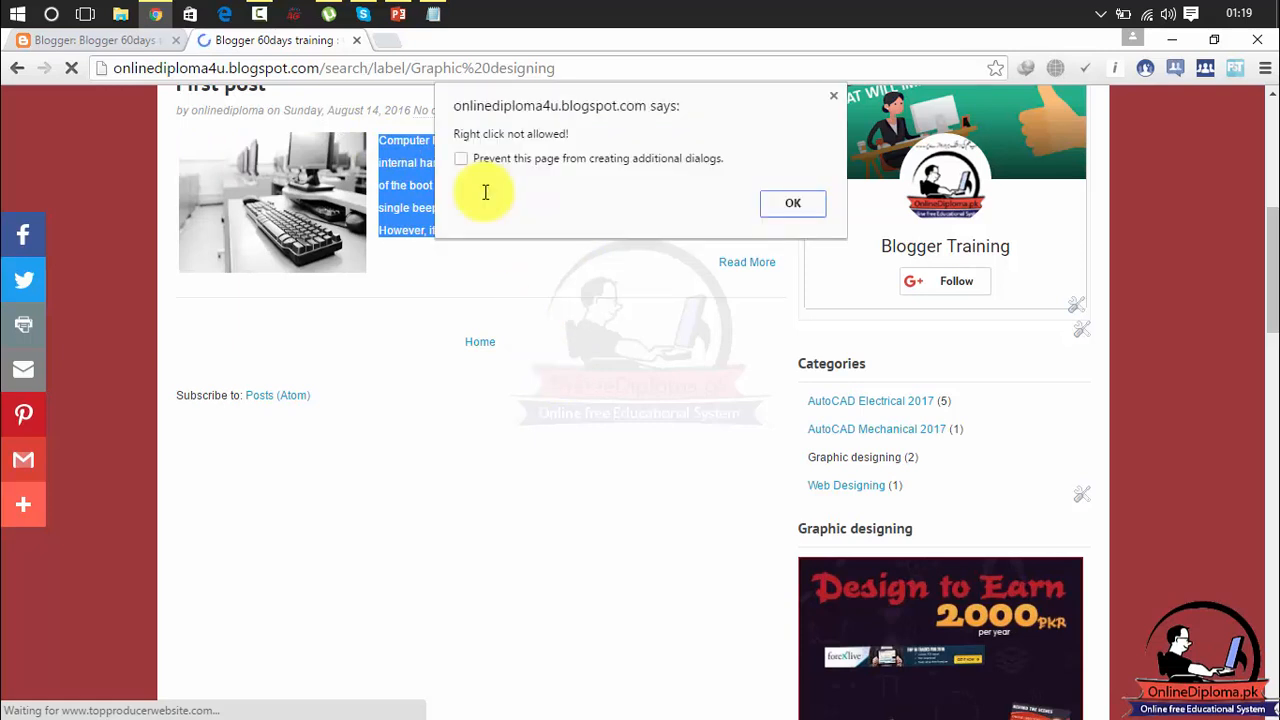
pyautogui.click(834, 98)
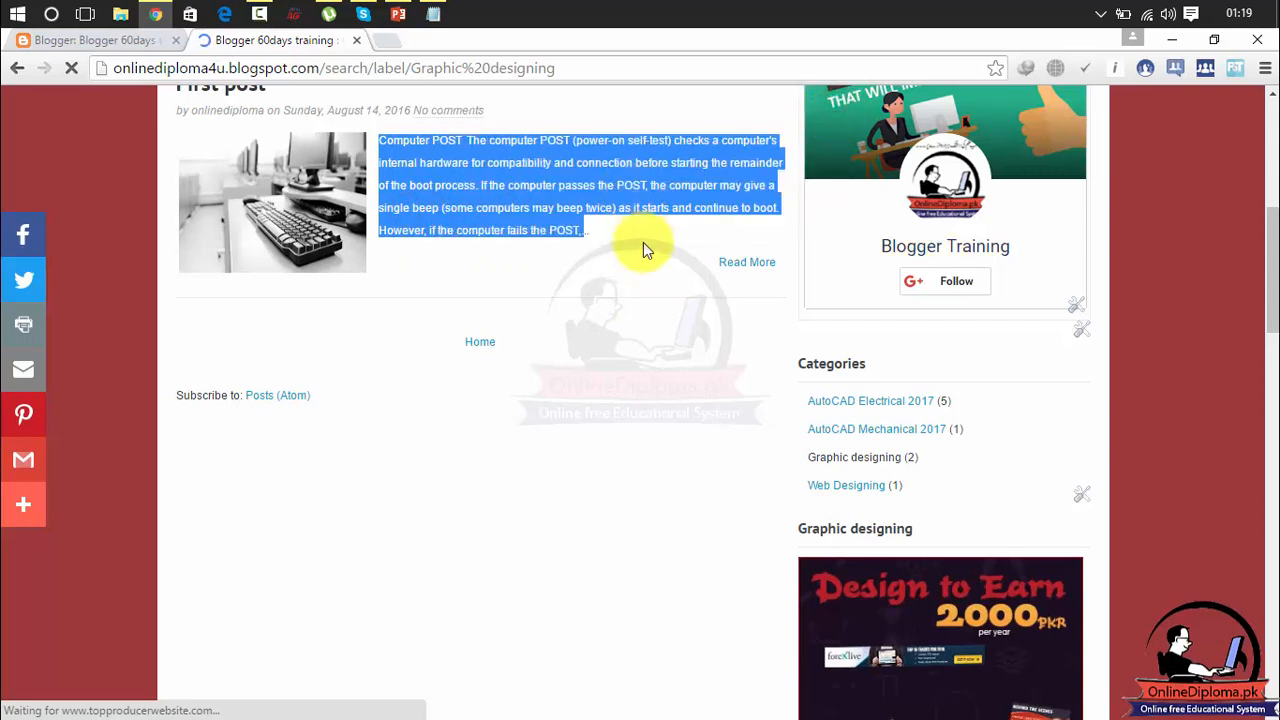
# Step: Switch to the Disable right click file in Notepad, paste the copied post excerpt over the script, and undo the paste
pyautogui.click(433, 14)
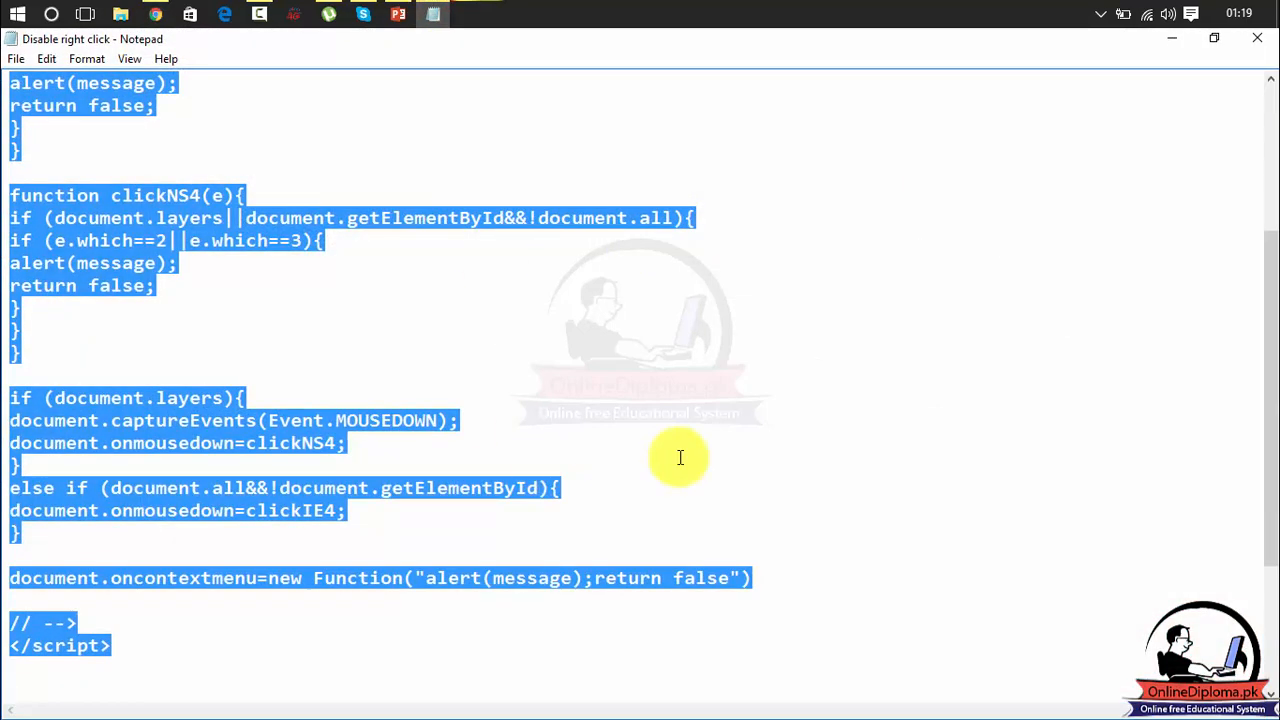
pyautogui.click(766, 466)
pyautogui.hotkey('ctrl', 'v')
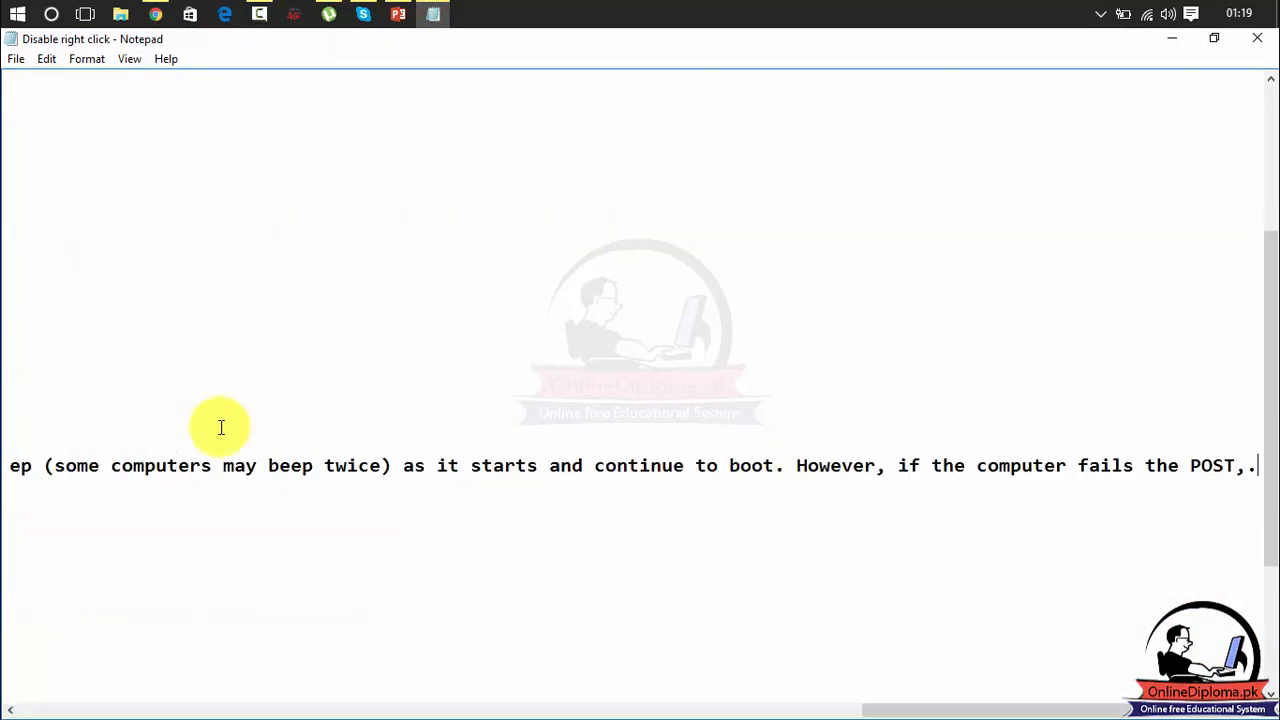
pyautogui.hotkey('ctrl', 'z')
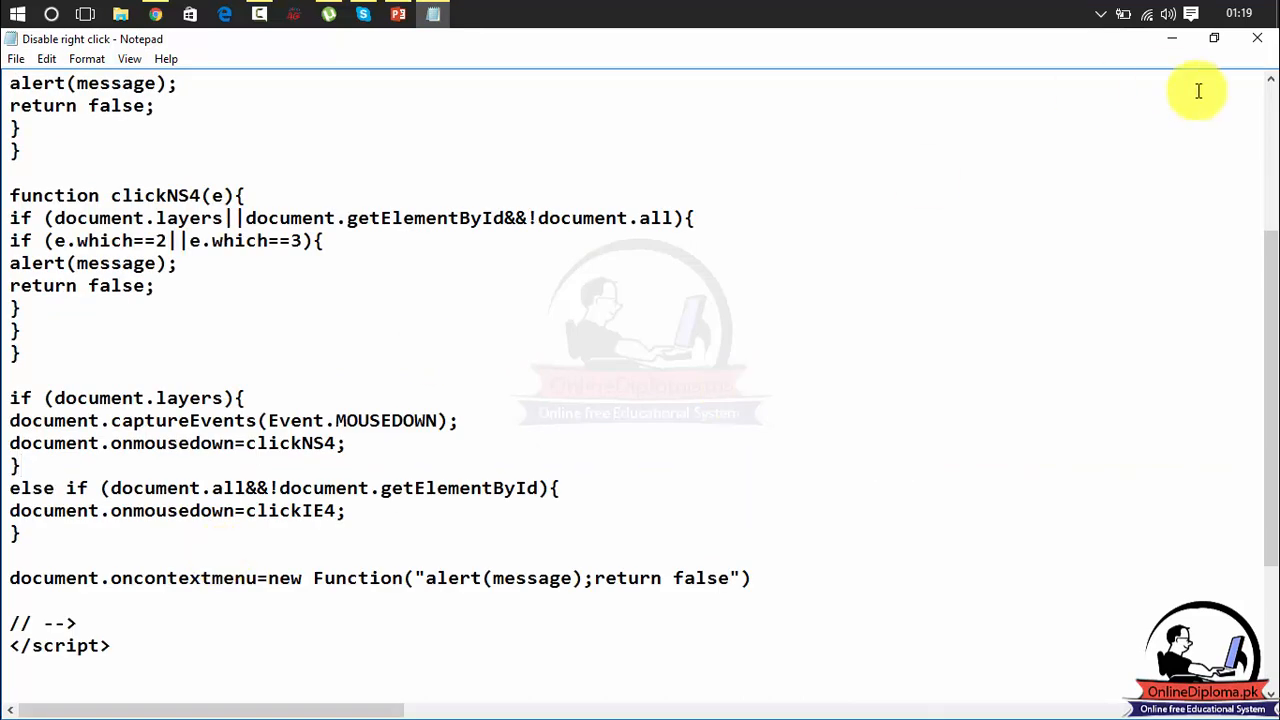
# Step: Close the Disable right click text file, saving its changes, and clear the text selection on the blog page
pyautogui.click(1262, 38)
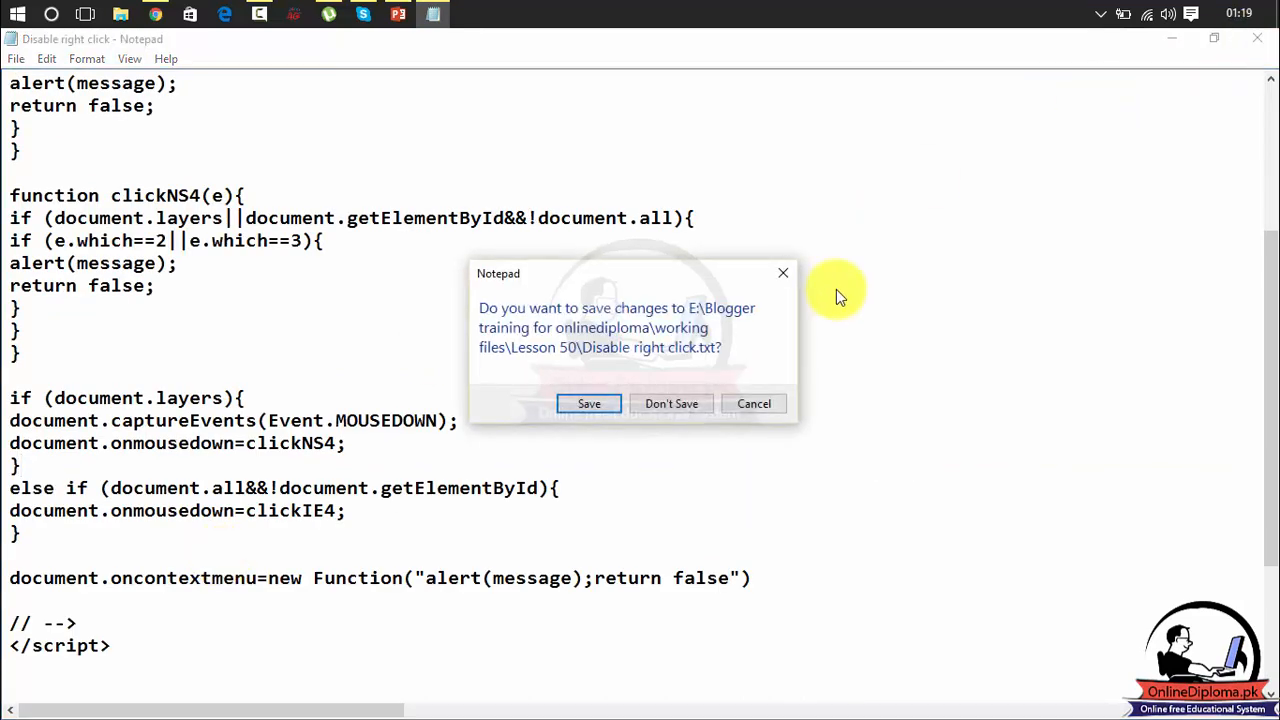
pyautogui.click(605, 402)
pyautogui.click(605, 395)
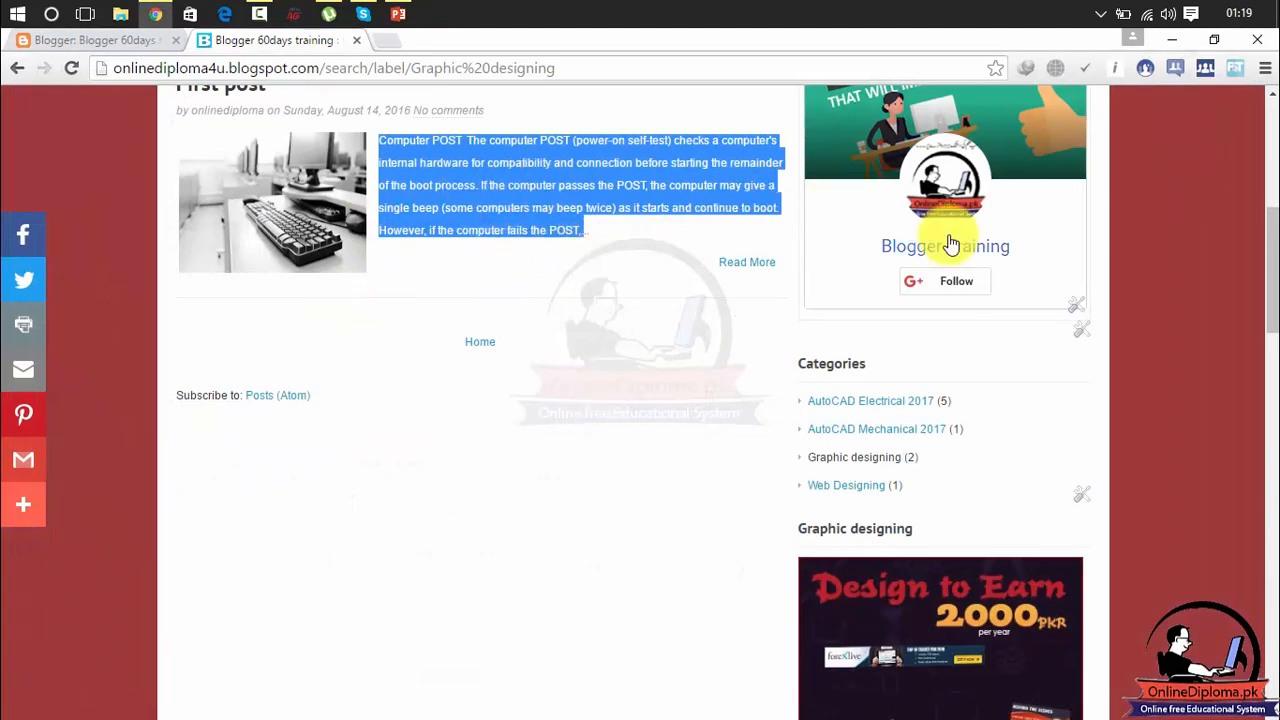
pyautogui.moveTo(1262, 280)
pyautogui.mouseDown()
pyautogui.moveTo(1268, 117)
pyautogui.moveTo(1268, 300)
pyautogui.mouseUp()
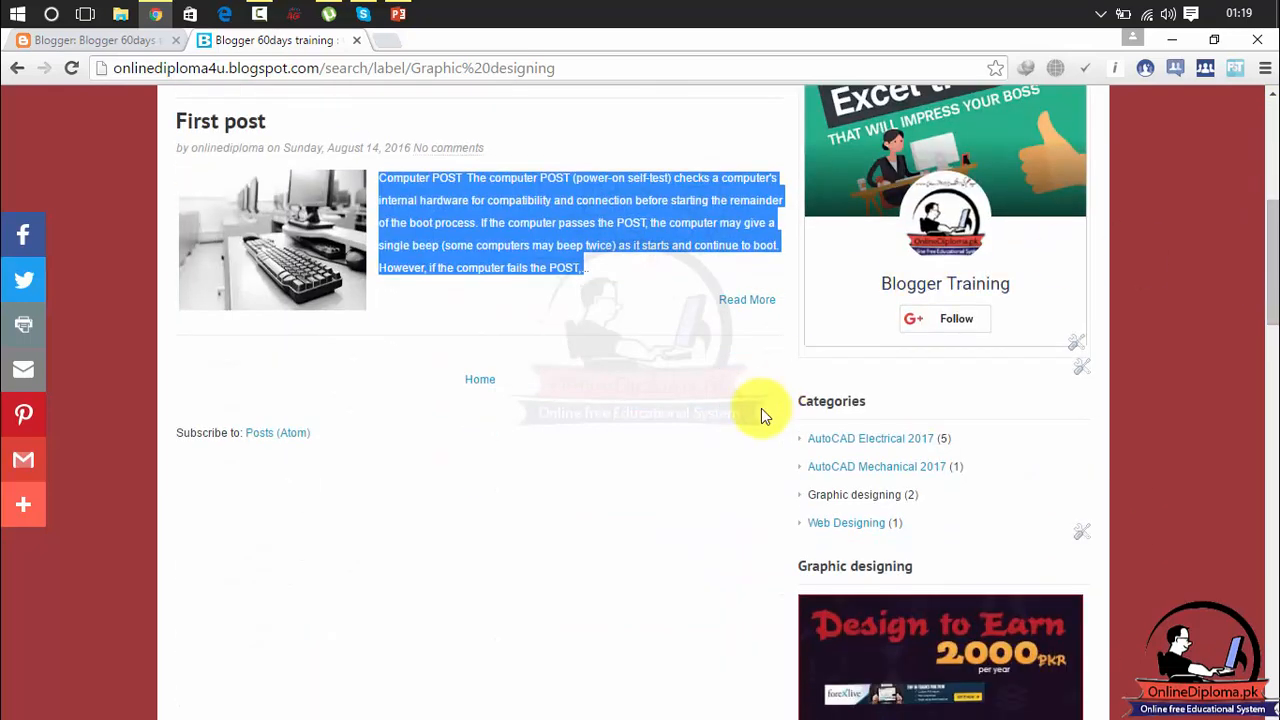
pyautogui.click(657, 388)
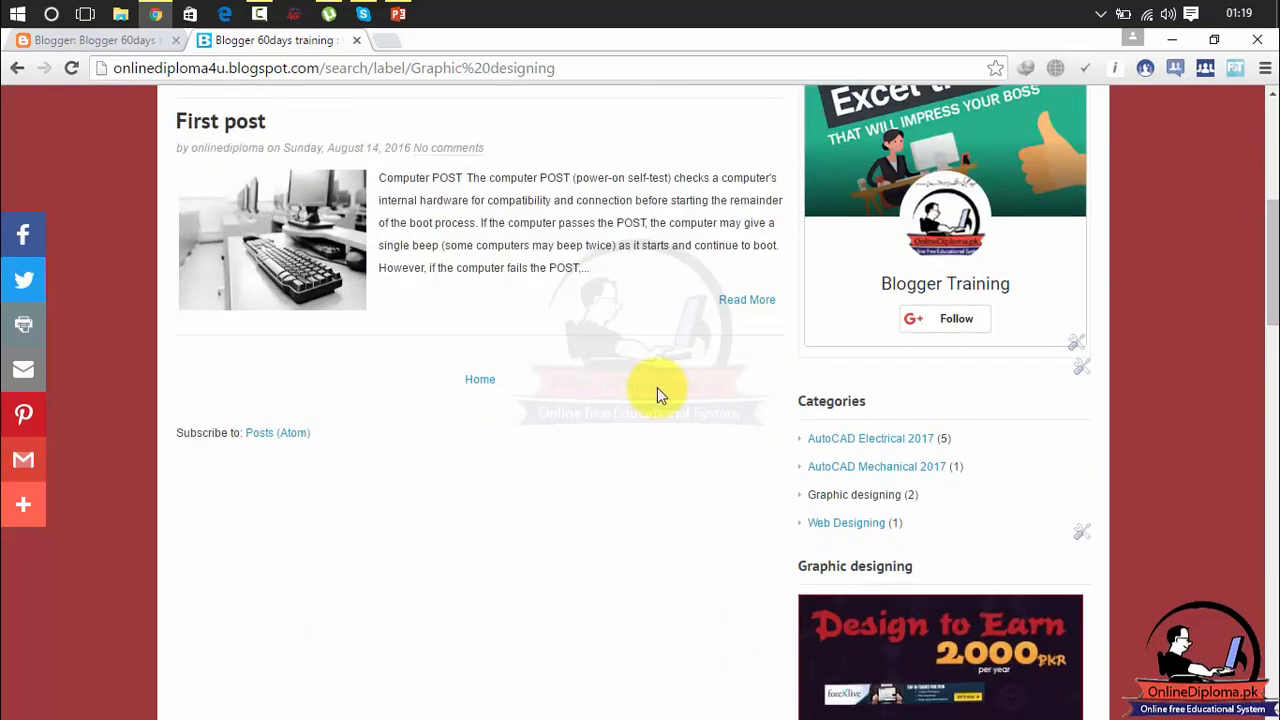